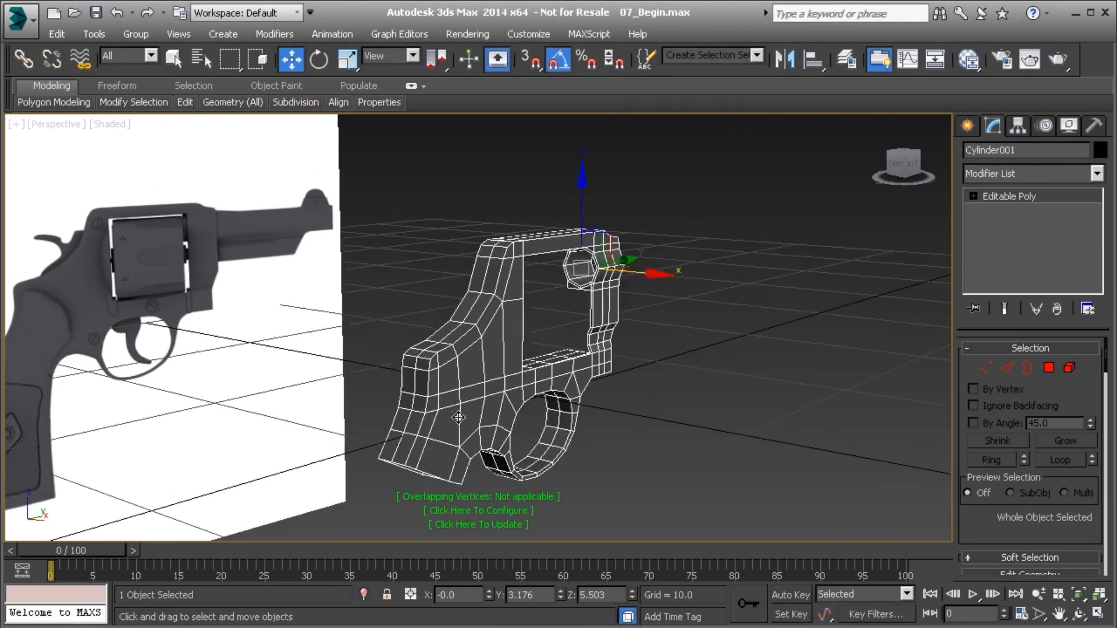
# Examine the revolver frame mesh from all sides and the open grip end against the reference image
pyautogui.keyDown('alt'); pyautogui.moveTo(458, 417); pyautogui.dragTo(394, 402, button='middle'); pyautogui.keyUp('alt')
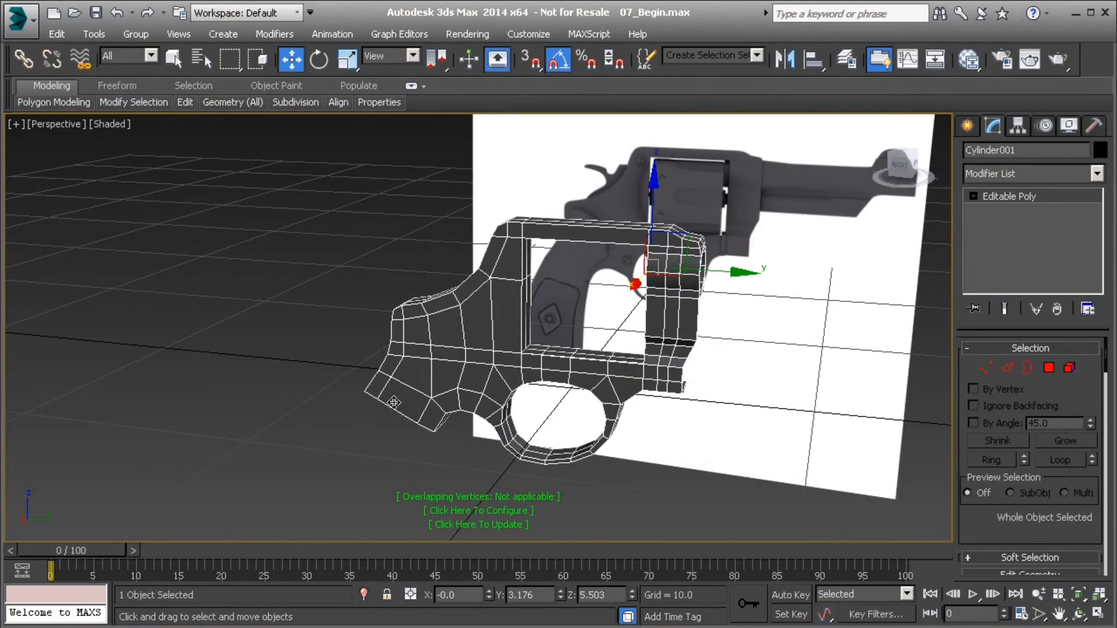
pyautogui.keyDown('alt'); pyautogui.moveTo(412, 379); pyautogui.dragTo(460, 326, button='middle'); pyautogui.keyUp('alt')
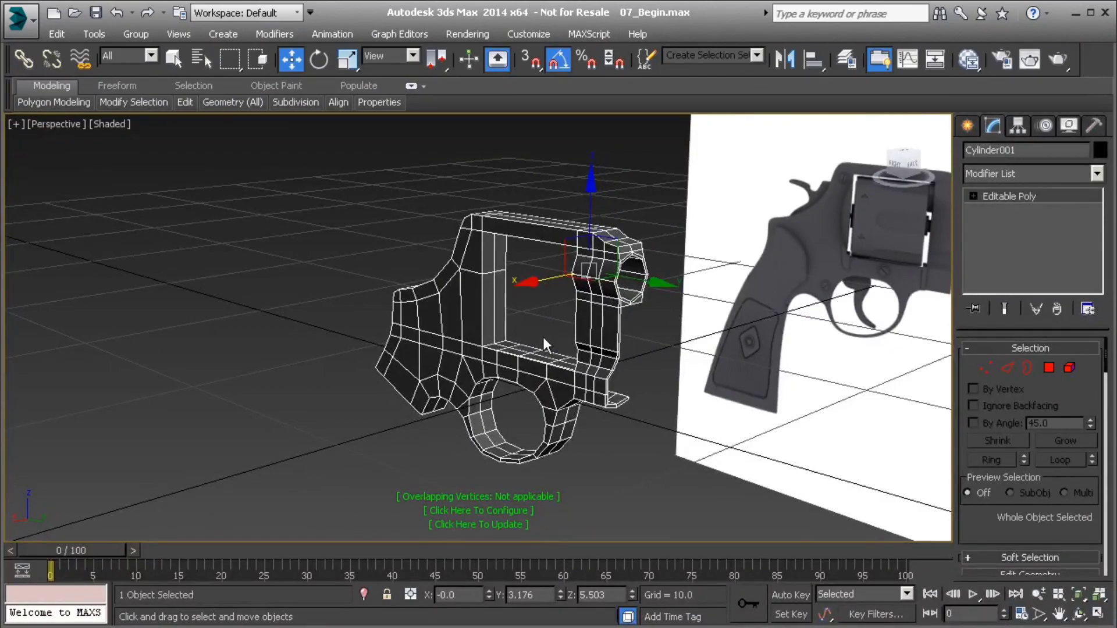
pyautogui.keyDown('alt'); pyautogui.moveTo(570, 351); pyautogui.dragTo(519, 347, button='middle'); pyautogui.keyUp('alt')
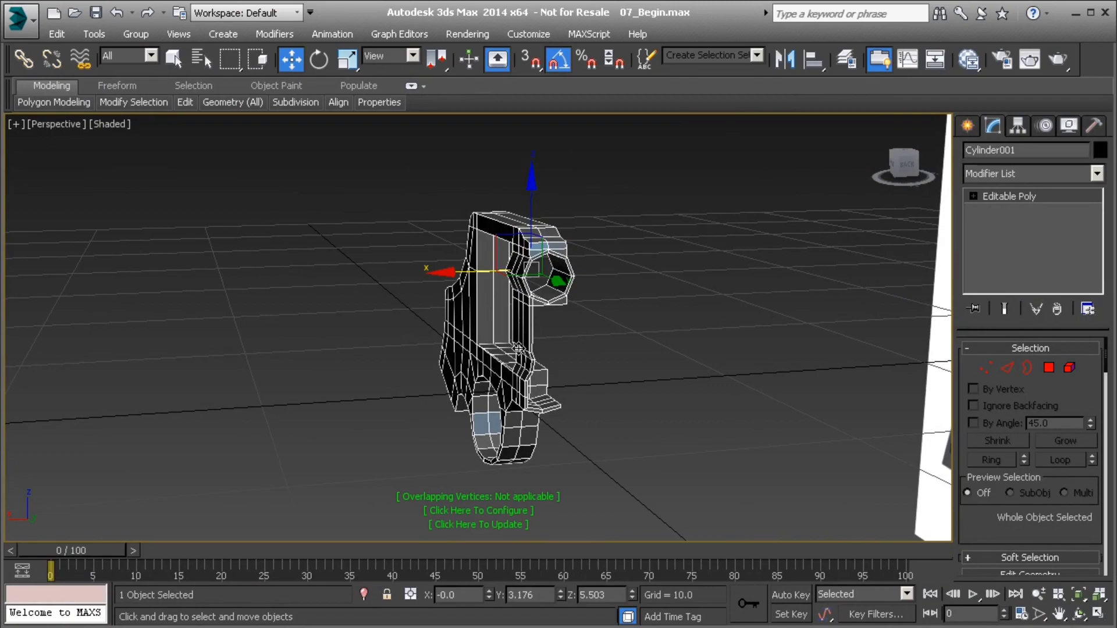
pyautogui.keyDown('alt'); pyautogui.moveTo(468, 365); pyautogui.dragTo(616, 352, button='middle'); pyautogui.keyUp('alt')
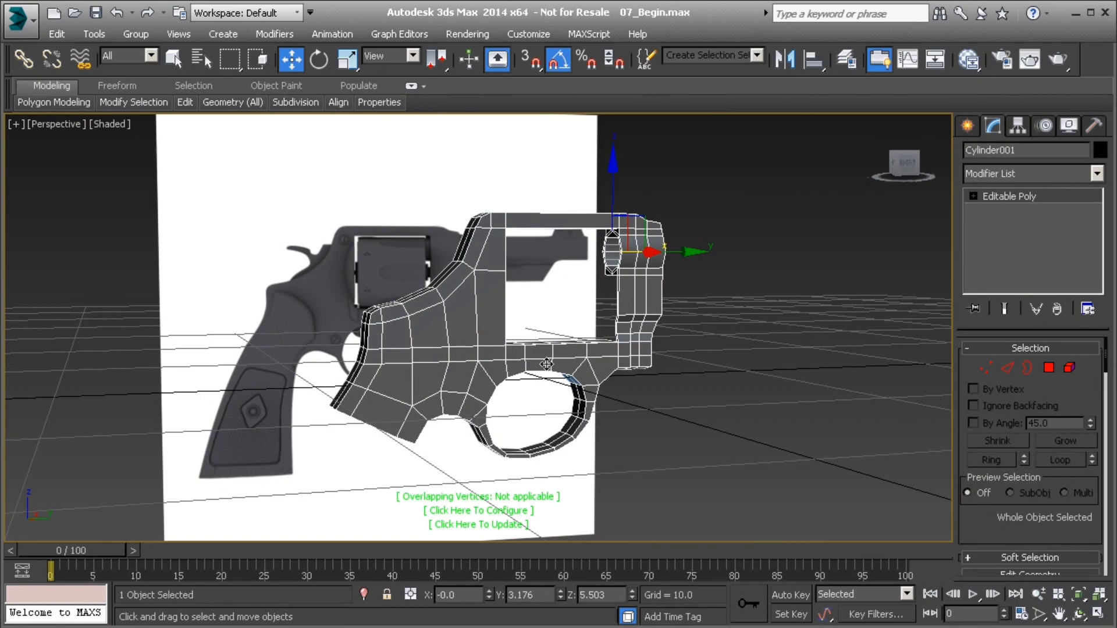
pyautogui.moveTo(450, 407); pyautogui.dragTo(487, 376, button='middle')
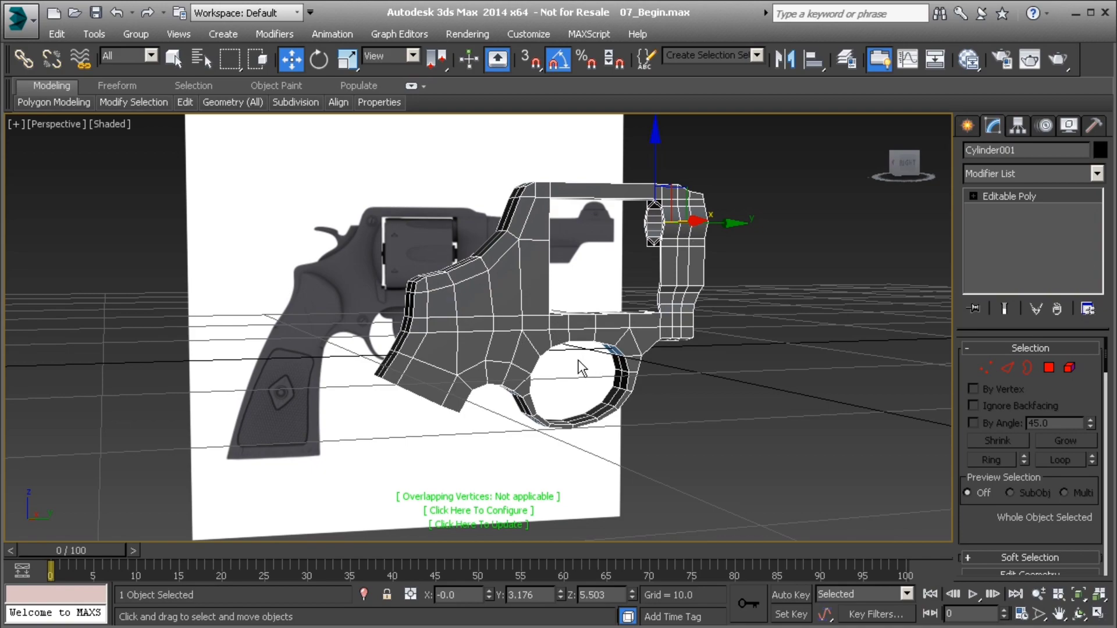
pyautogui.scroll(6, 390, 402)
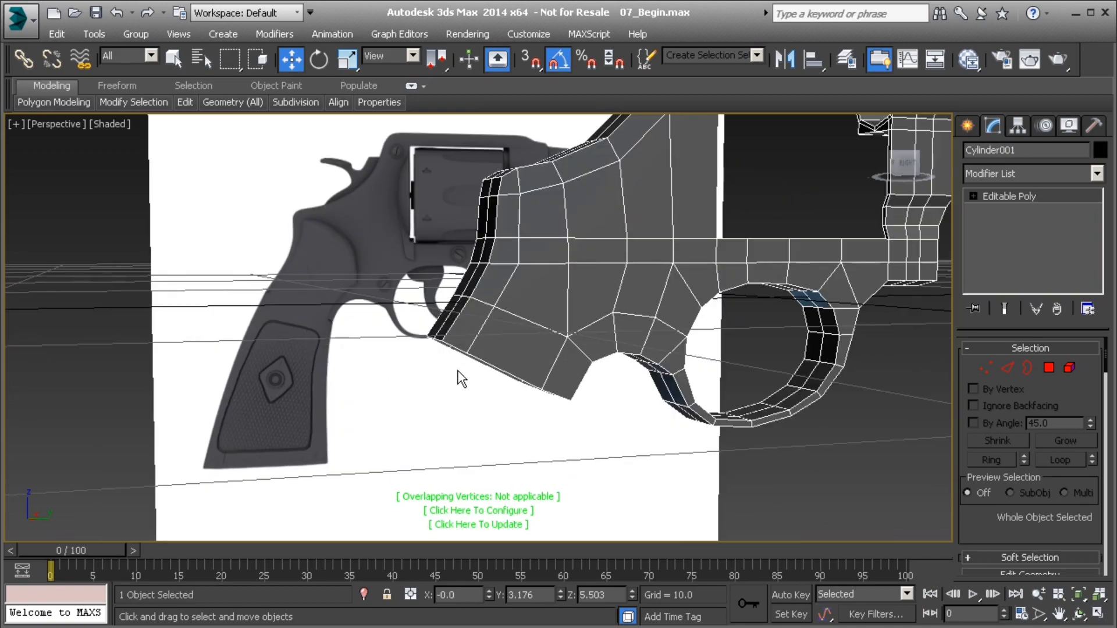
pyautogui.keyDown('alt'); pyautogui.moveTo(523, 353); pyautogui.dragTo(574, 349, button='middle'); pyautogui.keyUp('alt')
# Select the central edge loop running around the frame and inspect its path past the barrel opening, cylinder window and grip end
pyautogui.press('2')
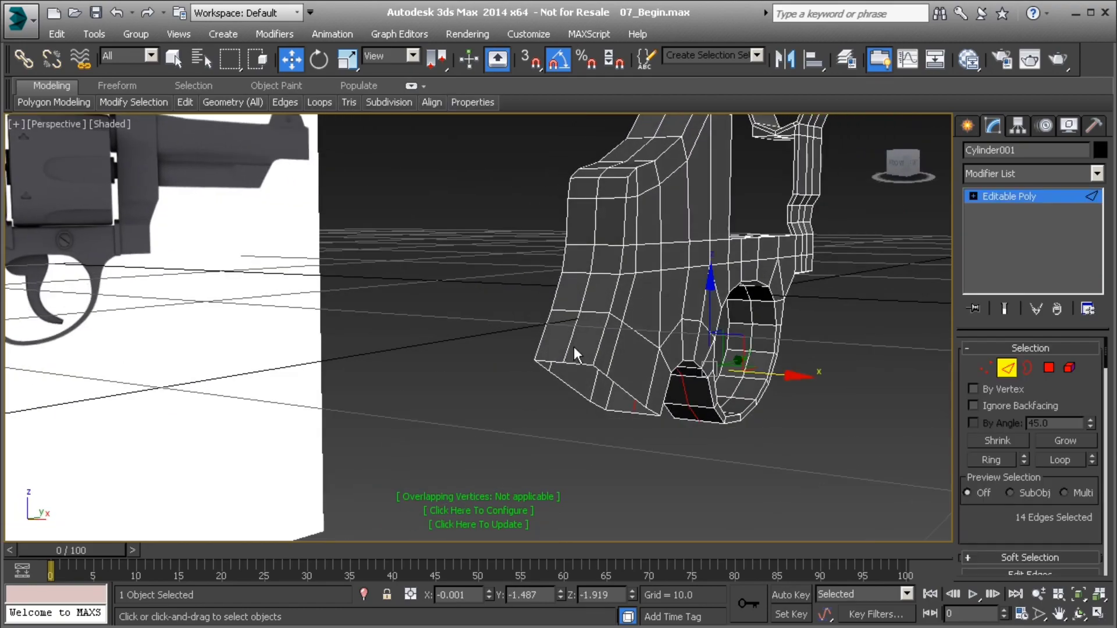
pyautogui.doubleClick(570, 342)
pyautogui.moveTo(642, 224); pyautogui.dragTo(242, 302, button='middle')
pyautogui.keyDown('alt'); pyautogui.moveTo(614, 239); pyautogui.dragTo(498, 230, button='middle'); pyautogui.keyUp('alt')
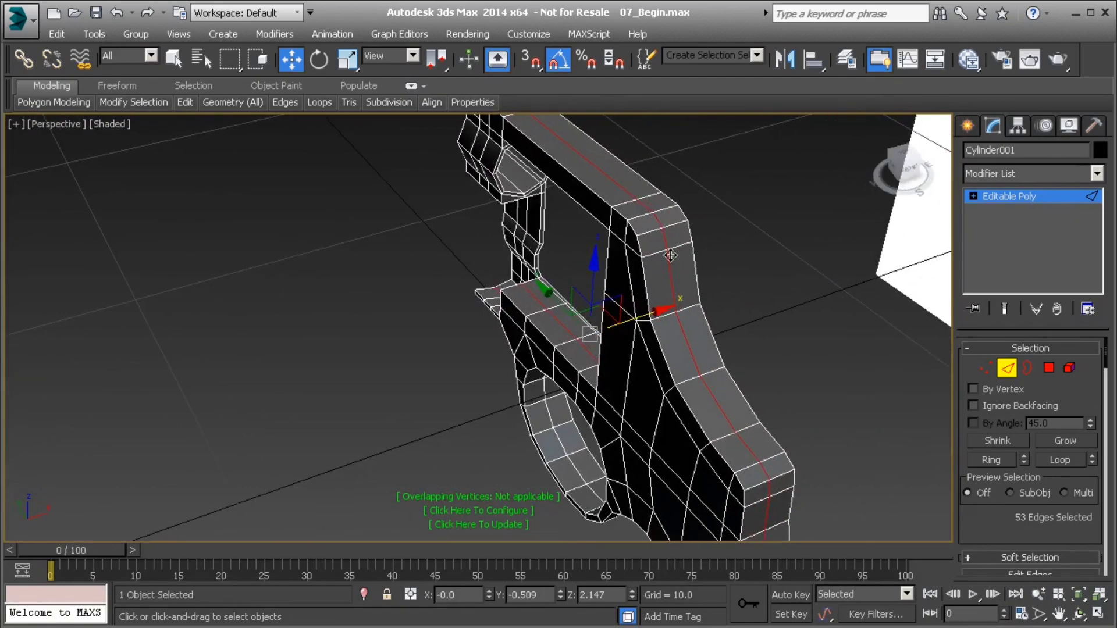
pyautogui.keyDown('alt'); pyautogui.moveTo(706, 375); pyautogui.dragTo(746, 471, button='middle'); pyautogui.keyUp('alt')
pyautogui.keyDown('alt'); pyautogui.moveTo(609, 181); pyautogui.dragTo(591, 376, button='middle'); pyautogui.keyUp('alt')
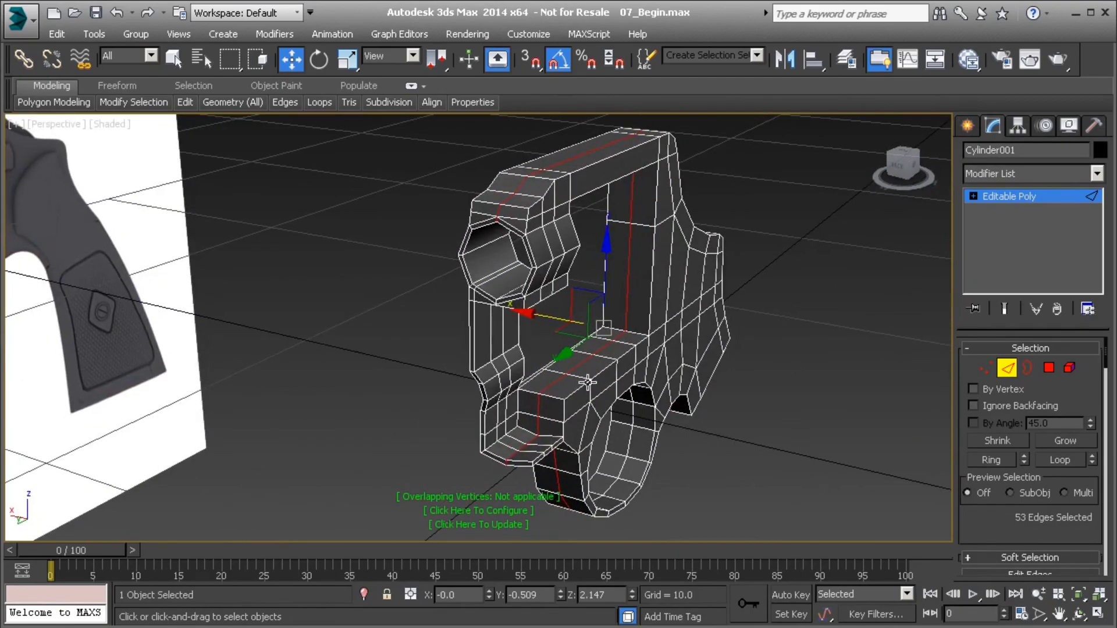
pyautogui.keyDown('alt'); pyautogui.moveTo(508, 280); pyautogui.dragTo(534, 233, button='middle'); pyautogui.keyUp('alt')
pyautogui.scroll(8, 576, 177)
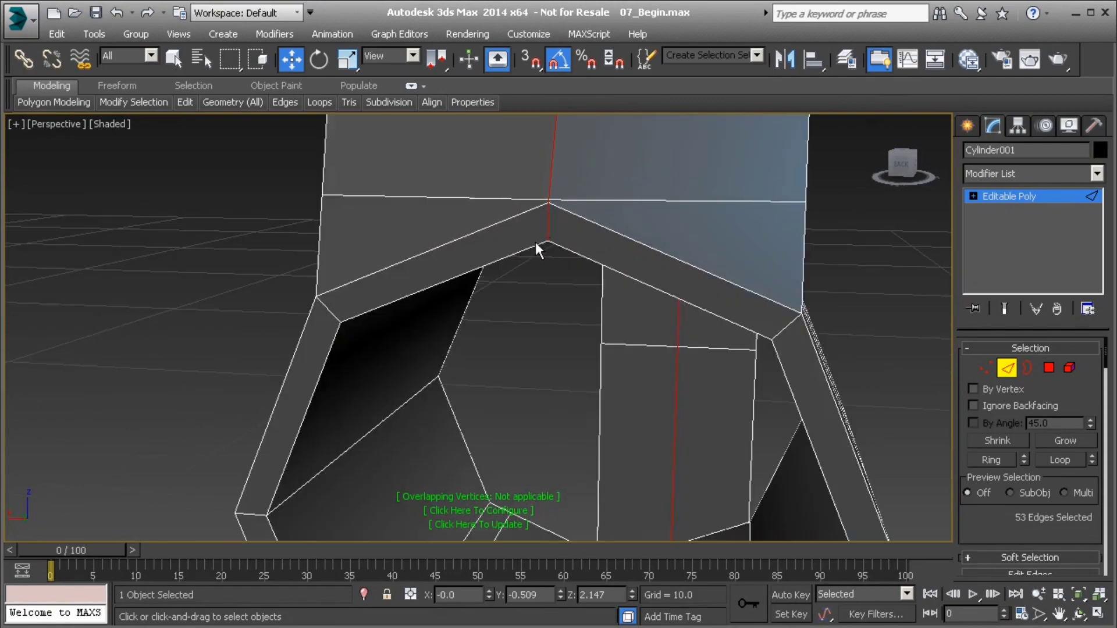
pyautogui.scroll(-8, 371, 238)
pyautogui.keyDown('alt'); pyautogui.moveTo(434, 282); pyautogui.dragTo(423, 310, button='middle'); pyautogui.keyUp('alt')
pyautogui.scroll(6, 442, 308)
pyautogui.scroll(-6, 423, 310)
pyautogui.keyDown('alt'); pyautogui.moveTo(532, 281); pyautogui.dragTo(466, 306, button='middle'); pyautogui.keyUp('alt')
pyautogui.moveTo(496, 368); pyautogui.dragTo(464, 294, button='middle')
pyautogui.hotkey('shift', 'z')
pyautogui.hotkey('shift', 'z')
pyautogui.hotkey('shift', 'z')
pyautogui.hotkey('shift', 'z')
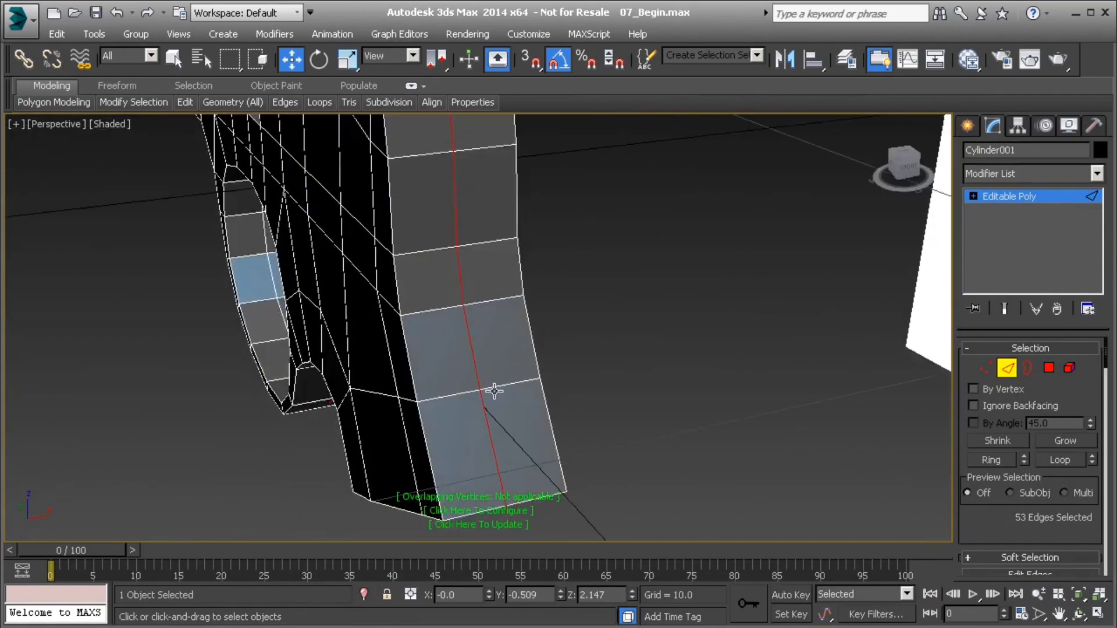
# Select the lowest centre edge on the rear of the grip end and inspect the open underside around it
pyautogui.click(504, 433)
pyautogui.hotkey('shift', 'z')
pyautogui.hotkey('shift', 'z')
pyautogui.hotkey('shift', 'z')
pyautogui.hotkey('shift', 'z')
pyautogui.hotkey('shift', 'z')
pyautogui.hotkey('shift', 'z')
pyautogui.hotkey('shift', 'z')
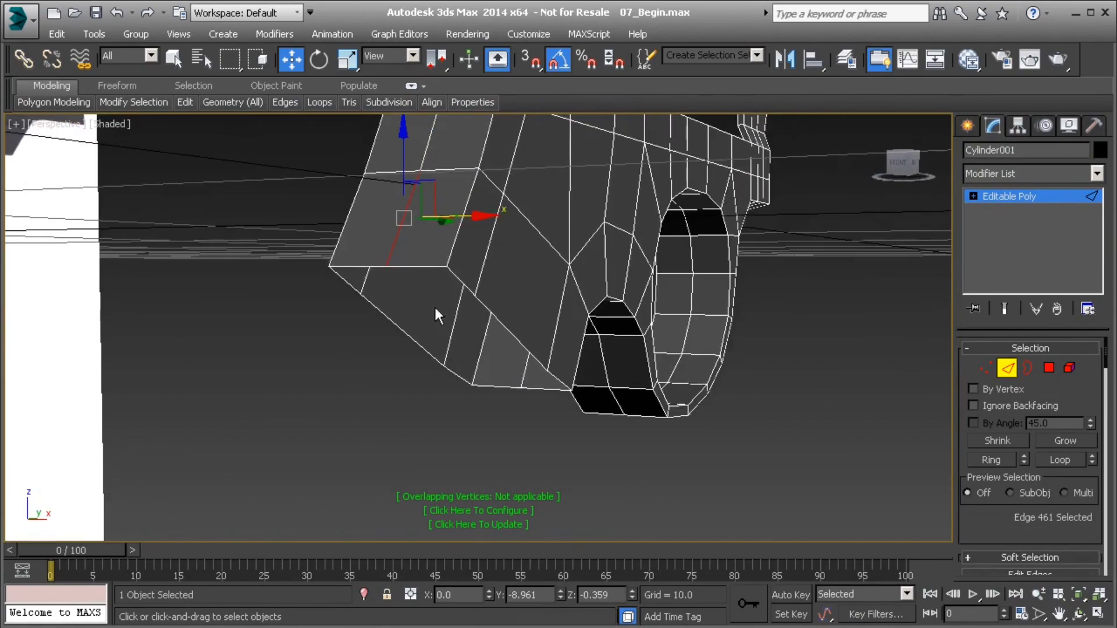
pyautogui.hotkey('shift', 'z')
pyautogui.hotkey('shift', 'z')
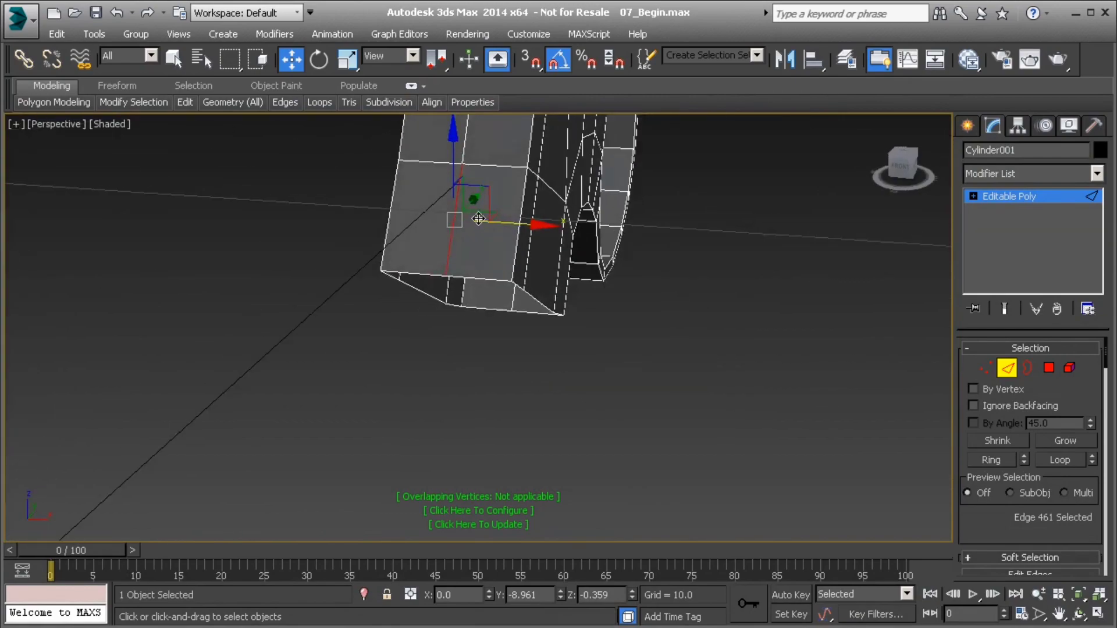
# Connect the four crosswise edges of the lowest rear row at the grip end with 1 segment and a pinch of -14
pyautogui.click(500, 273)
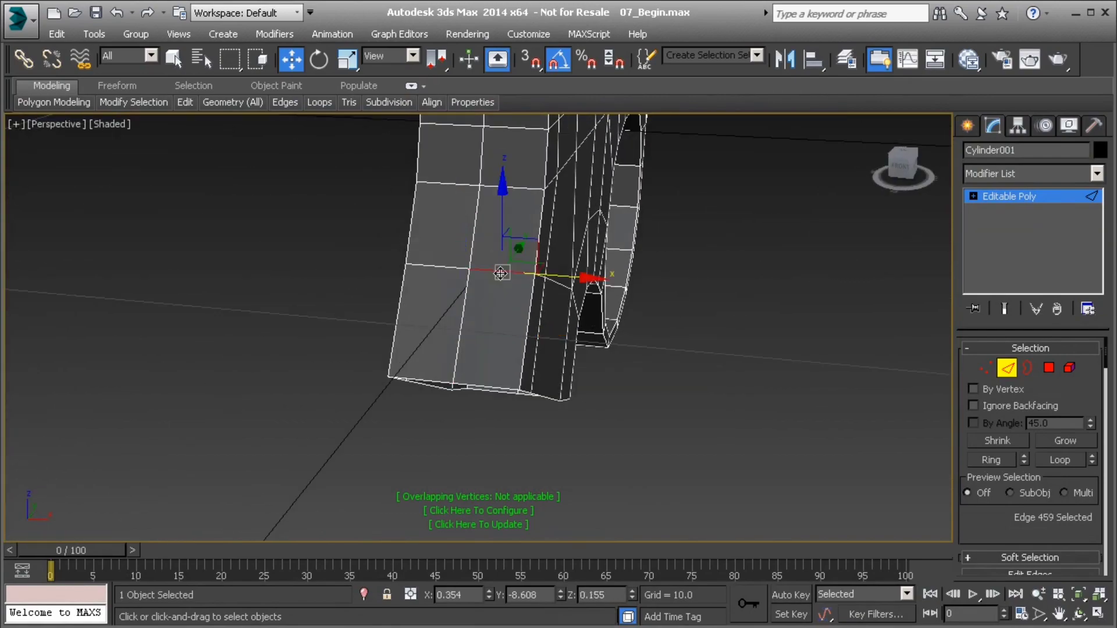
pyautogui.keyDown('ctrl'); pyautogui.click(485, 385); pyautogui.keyUp('ctrl')
pyautogui.keyDown('ctrl'); pyautogui.click(427, 381); pyautogui.keyUp('ctrl')
pyautogui.keyDown('ctrl'); pyautogui.click(440, 268); pyautogui.keyUp('ctrl')
pyautogui.keyDown('alt'); pyautogui.moveTo(490, 337); pyautogui.dragTo(489, 308, button='middle'); pyautogui.keyUp('alt')
pyautogui.scroll(-5, 1005, 526)
pyautogui.click(1087, 533)
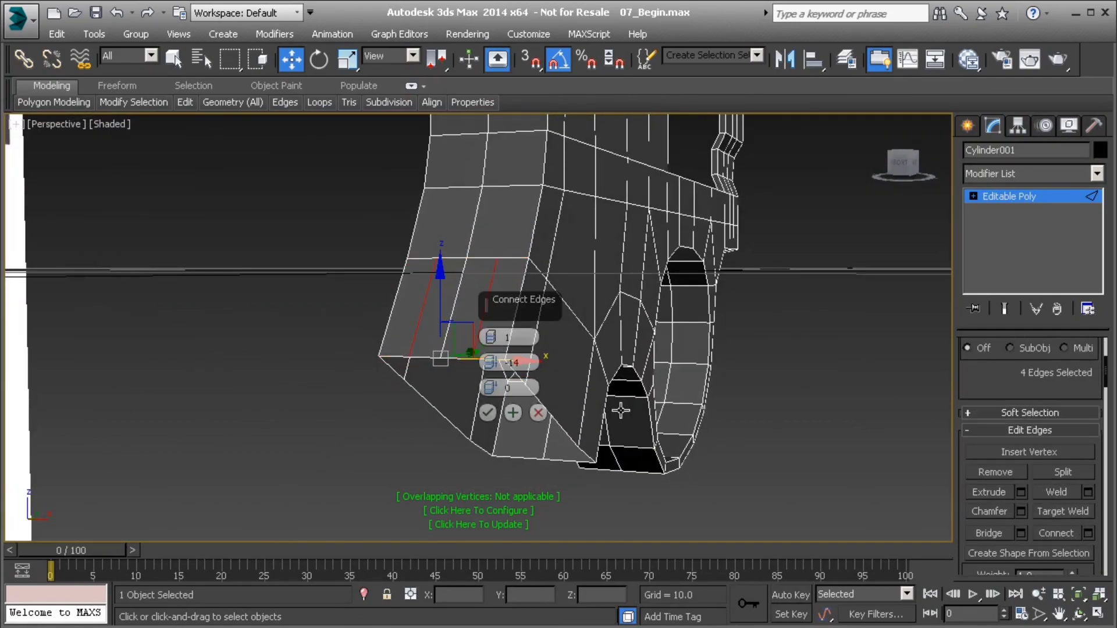
pyautogui.keyDown('alt'); pyautogui.moveTo(547, 388); pyautogui.dragTo(444, 349, button='middle'); pyautogui.keyUp('alt')
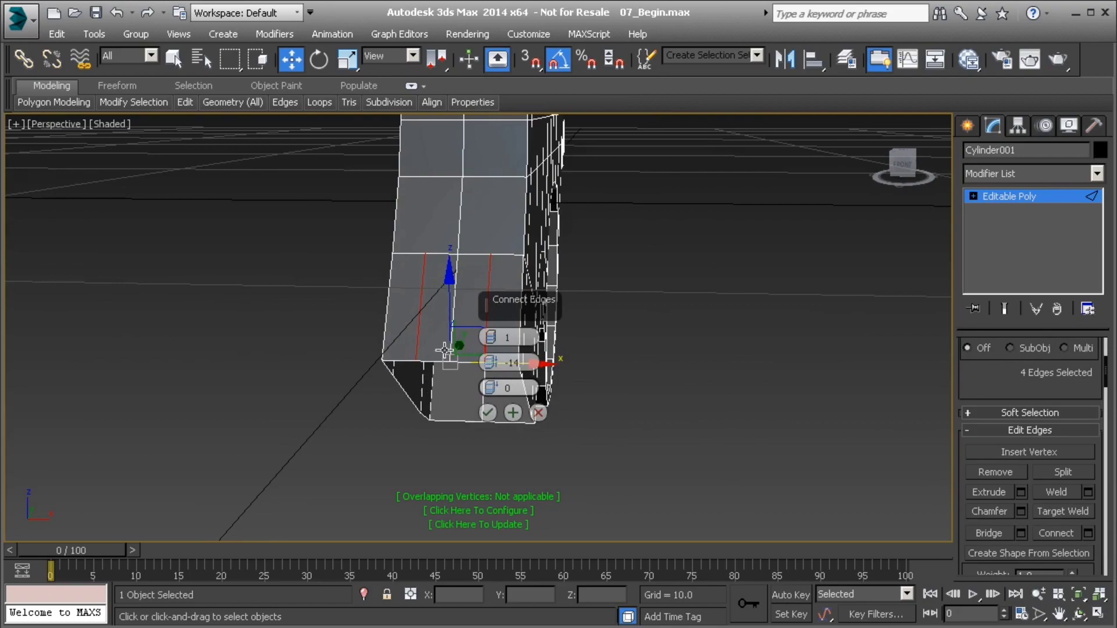
pyautogui.click(487, 413)
# Connect the four crosswise edges of the lowest front row at the grip end with 1 segment and a pinch of -14
pyautogui.keyDown('alt'); pyautogui.moveTo(490, 413); pyautogui.dragTo(449, 363, button='middle'); pyautogui.keyUp('alt')
pyautogui.moveTo(448, 358); pyautogui.dragTo(449, 369)
pyautogui.keyDown('alt'); pyautogui.moveTo(536, 447); pyautogui.dragTo(508, 344, button='middle'); pyautogui.keyUp('alt')
pyautogui.scroll(-3, 527, 352)
pyautogui.click(501, 313)
pyautogui.keyDown('ctrl'); pyautogui.click(501, 270); pyautogui.keyUp('ctrl')
pyautogui.keyDown('ctrl'); pyautogui.click(447, 270); pyautogui.keyUp('ctrl')
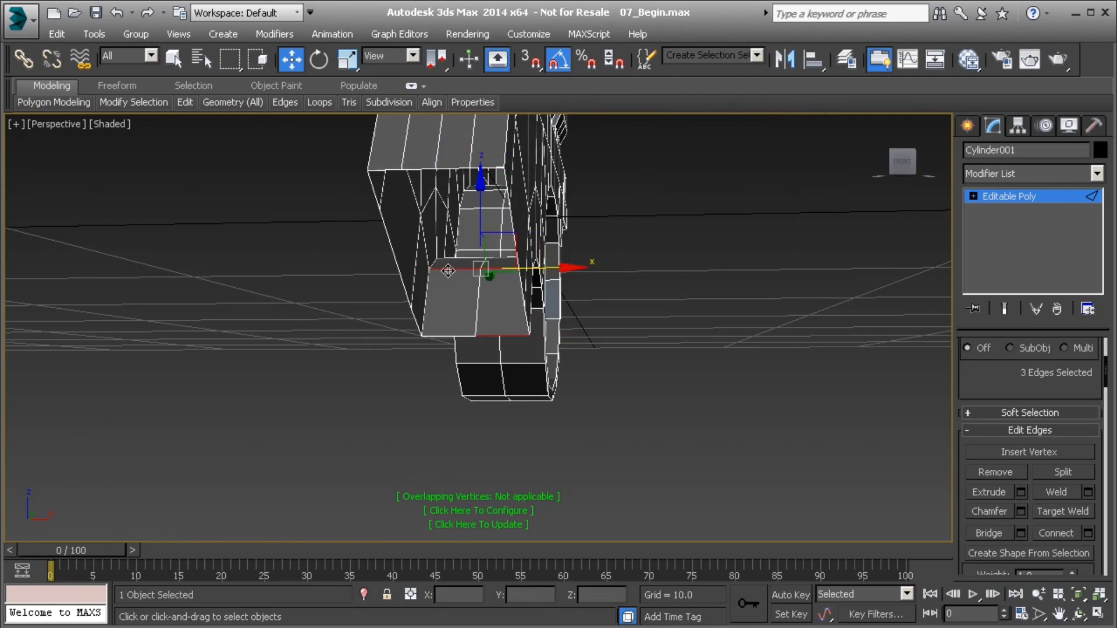
pyautogui.keyDown('ctrl'); pyautogui.click(456, 335); pyautogui.keyUp('ctrl')
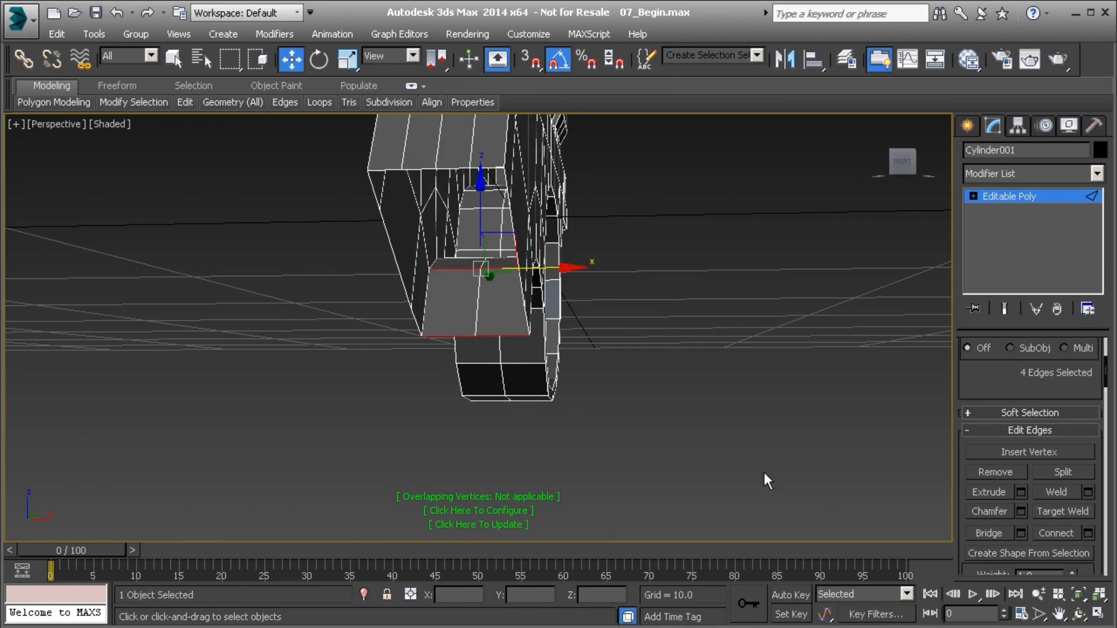
pyautogui.click(1087, 532)
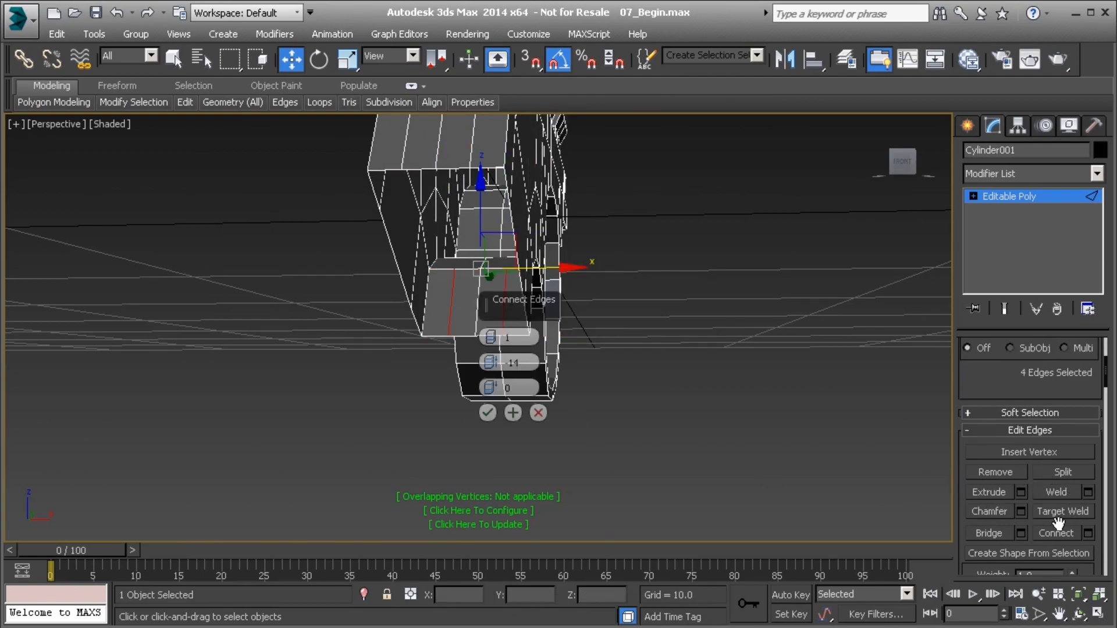
pyautogui.click(490, 412)
# Select the eight rear and front border edges of the open grip end and bridge them with 1 segment
pyautogui.keyDown('alt'); pyautogui.moveTo(476, 354); pyautogui.dragTo(382, 192, button='middle'); pyautogui.keyUp('alt')
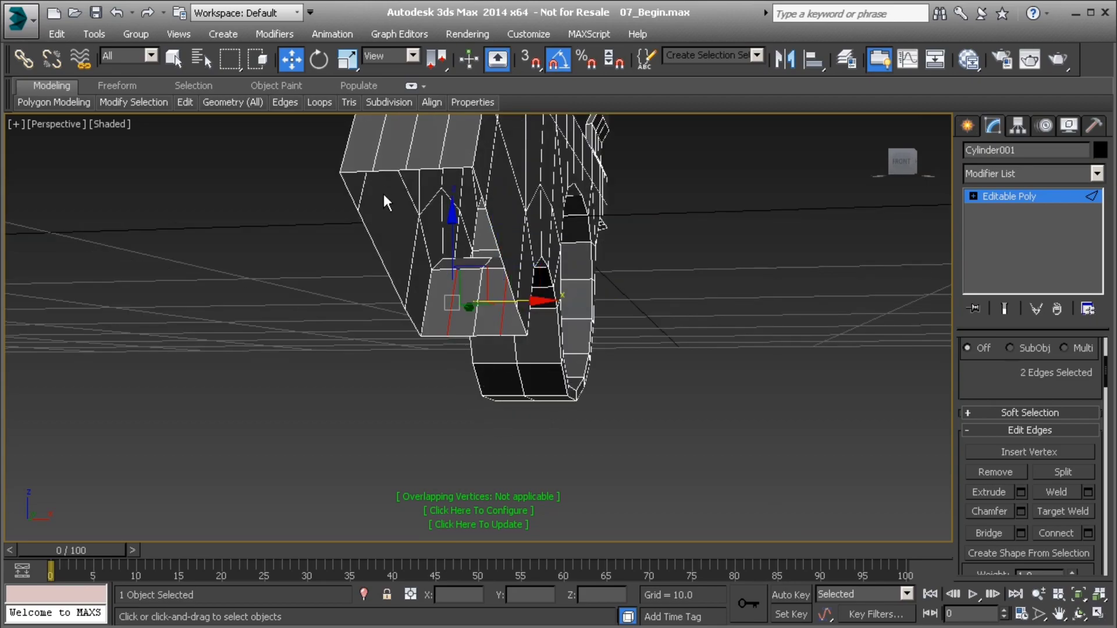
pyautogui.click(400, 172)
pyautogui.doubleClick(400, 172)
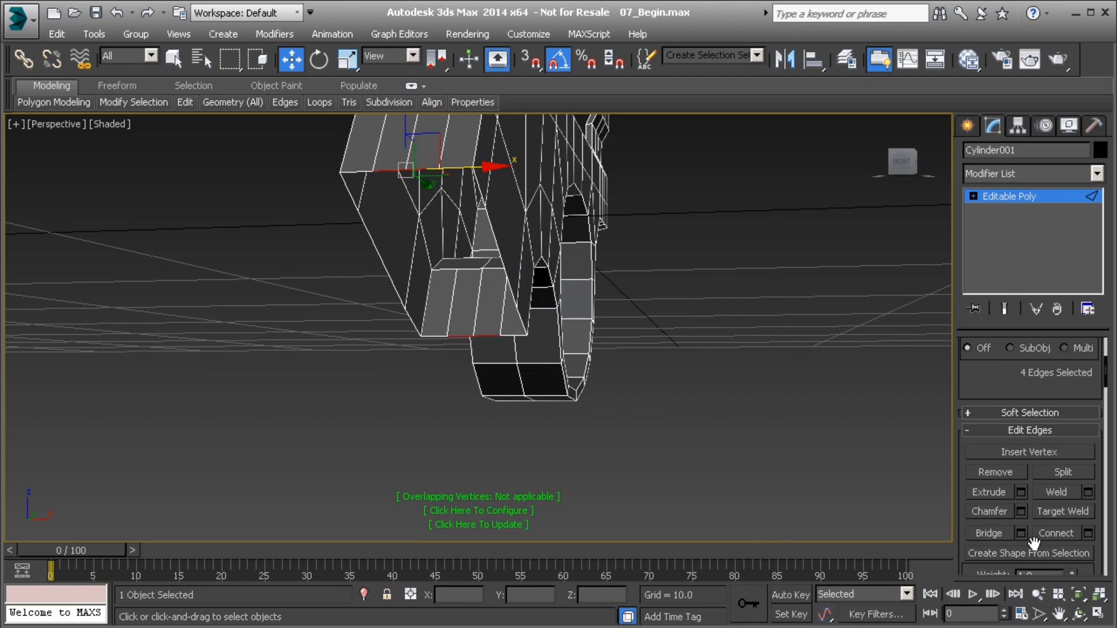
pyautogui.keyDown('ctrl'); pyautogui.click(455, 170); pyautogui.keyUp('ctrl')
pyautogui.keyDown('ctrl'); pyautogui.click(514, 336); pyautogui.keyUp('ctrl')
pyautogui.keyDown('ctrl'); pyautogui.click(433, 335); pyautogui.keyUp('ctrl')
pyautogui.keyDown('ctrl'); pyautogui.click(358, 173); pyautogui.keyUp('ctrl')
pyautogui.click(1021, 533)
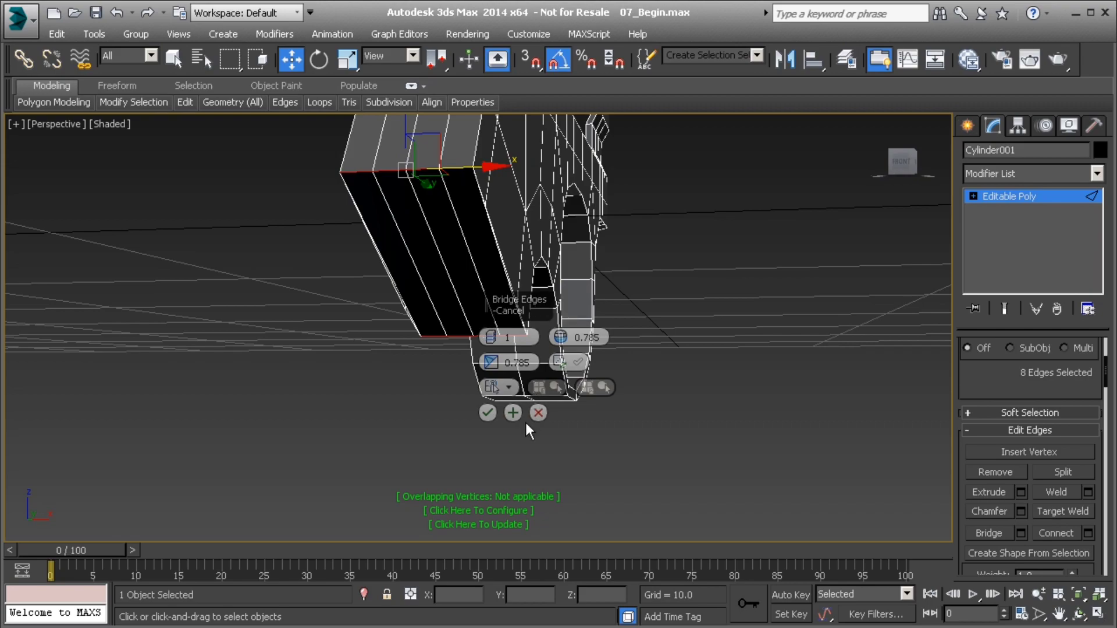
pyautogui.click(487, 413)
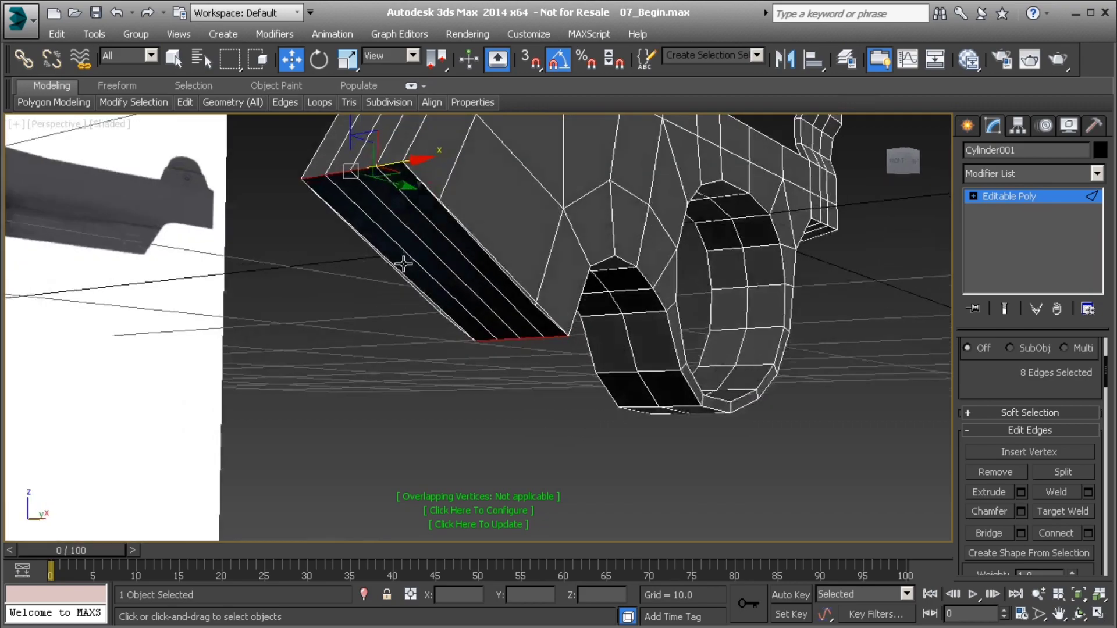
# Extrude the two middle polygons of the grip end in the Right view to about halfway down the reference grip
pyautogui.moveTo(403, 264)
pyautogui.keyDown('alt'); pyautogui.mouseDown(button='middle')
pyautogui.moveTo(423, 237)
pyautogui.moveTo(455, 282)
pyautogui.moveTo(406, 285)
pyautogui.mouseUp(button='middle'); pyautogui.keyUp('alt')
pyautogui.press('4')
pyautogui.click(421, 234)
pyautogui.keyDown('ctrl'); pyautogui.click(429, 233); pyautogui.keyUp('ctrl')
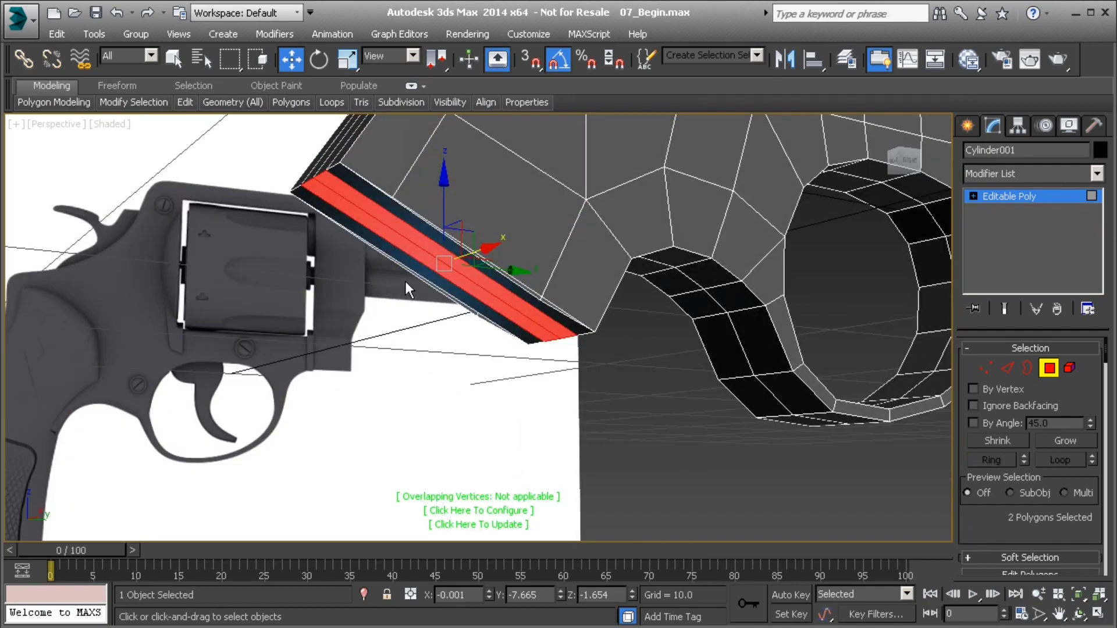
pyautogui.press('v')
pyautogui.press('r')
pyautogui.moveTo(446, 393); pyautogui.dragTo(646, 263, button='middle')
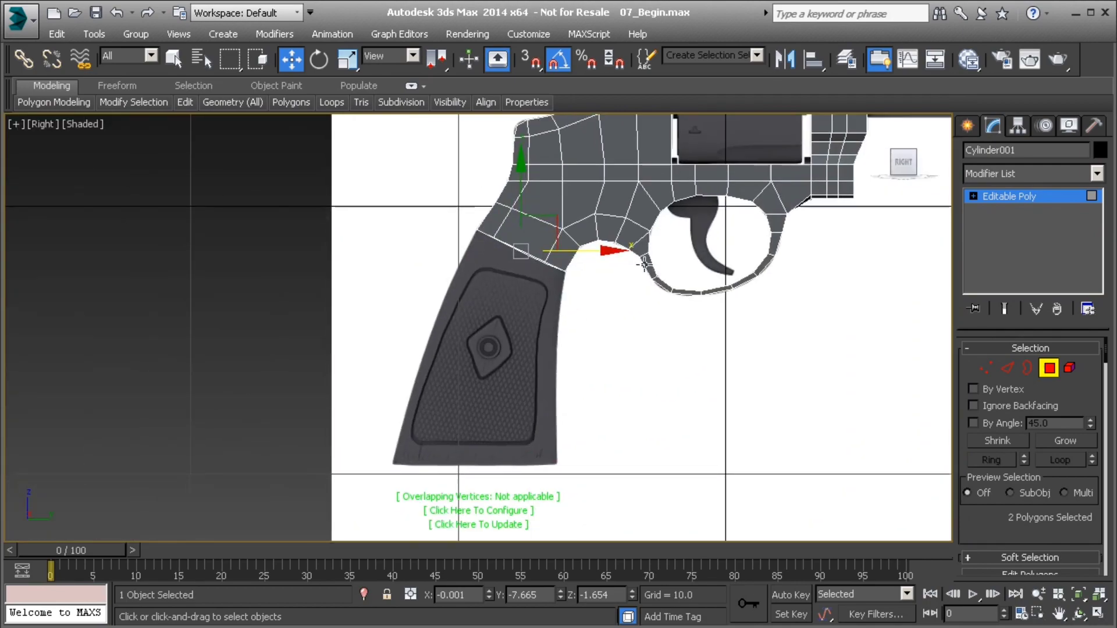
pyautogui.scroll(3, 584, 283)
pyautogui.scroll(-3, 1007, 490)
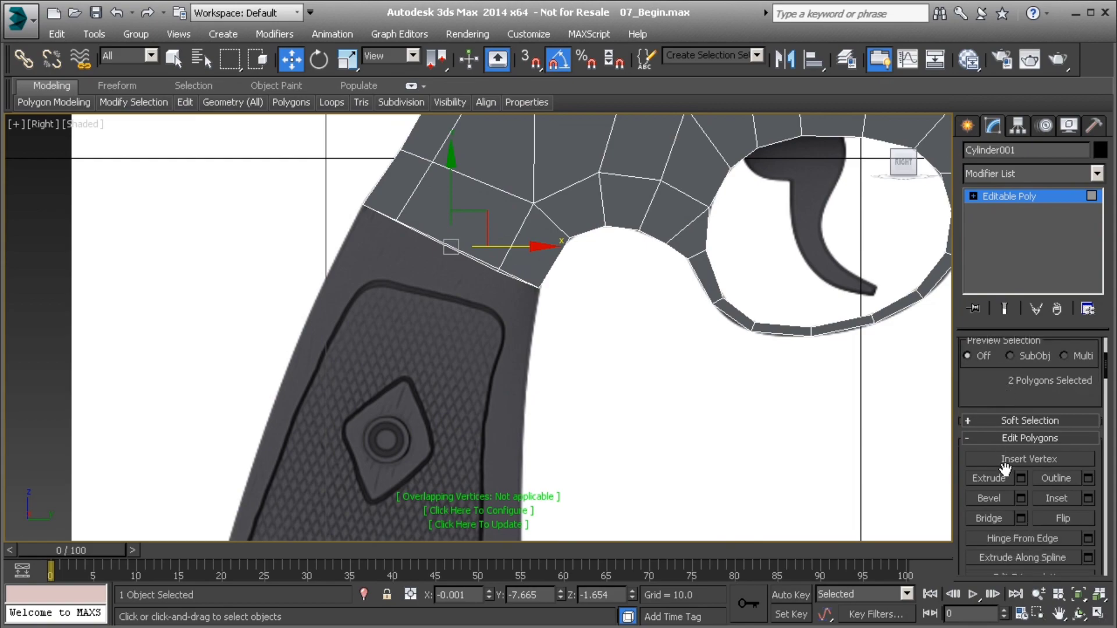
pyautogui.click(1022, 479)
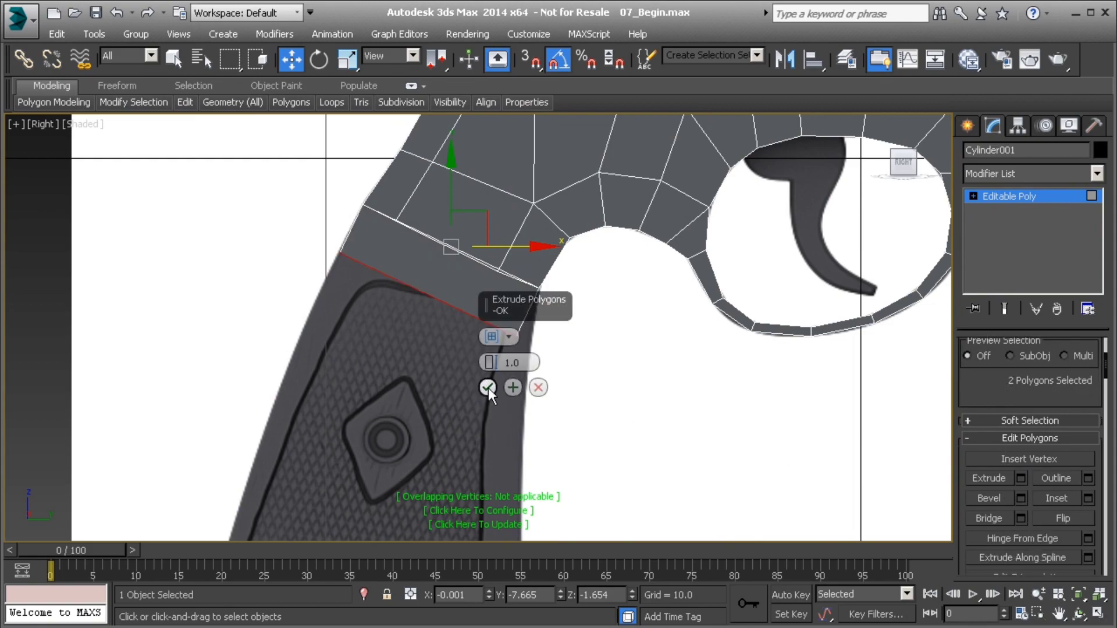
pyautogui.scroll(-3, 483, 381)
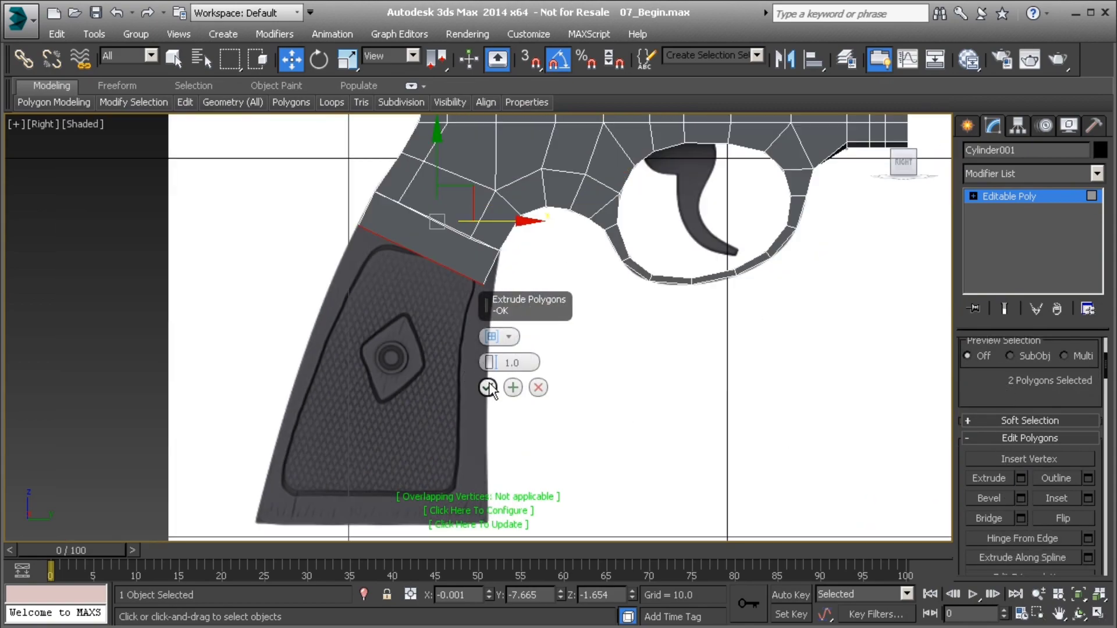
pyautogui.moveTo(489, 362); pyautogui.dragTo(491, 352)
pyautogui.click(488, 387)
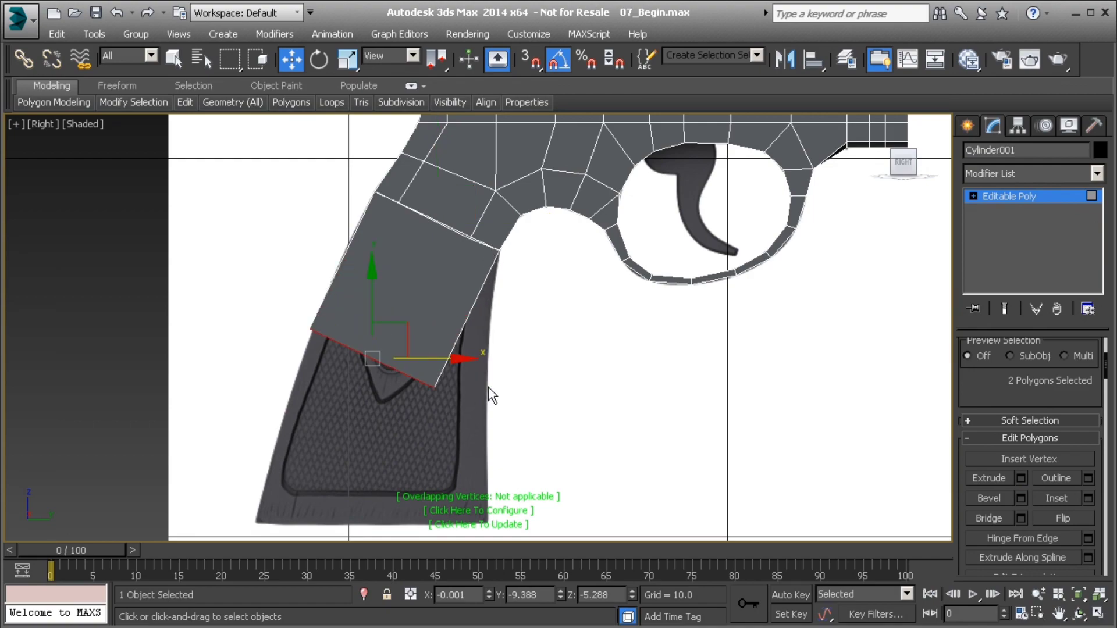
# Move the rear and front vertices of the extrusion's end to the bottom corners of the reference grip
pyautogui.moveTo(422, 410); pyautogui.dragTo(483, 378, button='middle')
pyautogui.press('1')
pyautogui.moveTo(333, 276); pyautogui.dragTo(381, 318)
pyautogui.moveTo(401, 282); pyautogui.dragTo(351, 460)
pyautogui.moveTo(470, 346); pyautogui.dragTo(515, 372)
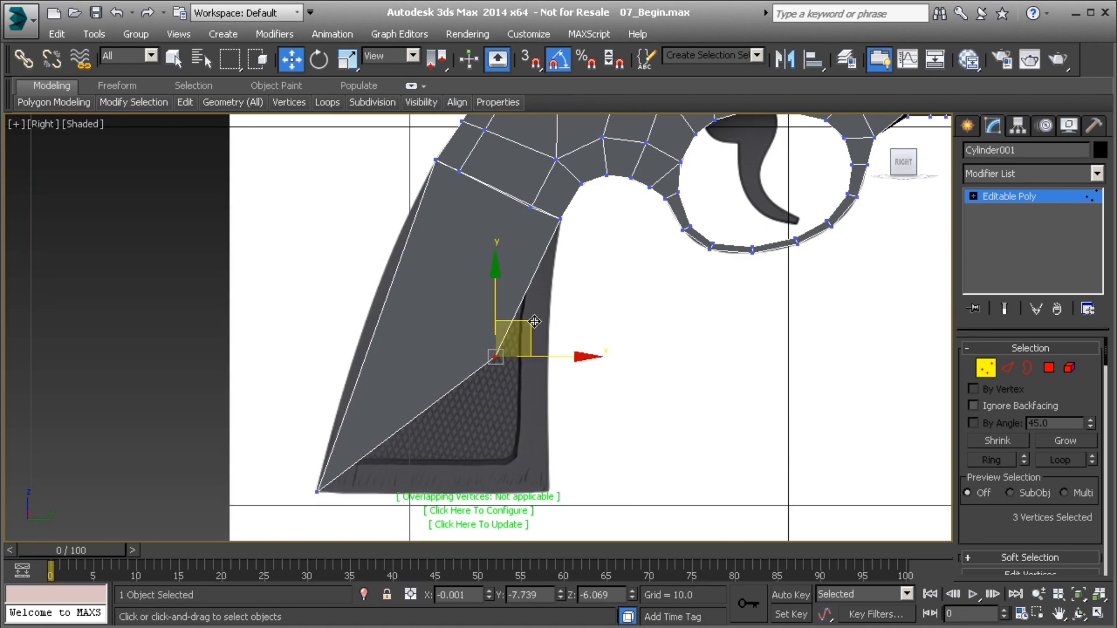
pyautogui.moveTo(534, 321); pyautogui.dragTo(588, 459)
# Make all bottom vertices of the grip planar along Y and check the result in the Perspective view
pyautogui.moveTo(587, 459); pyautogui.dragTo(612, 383, button='middle')
pyautogui.moveTo(224, 369); pyautogui.dragTo(648, 478)
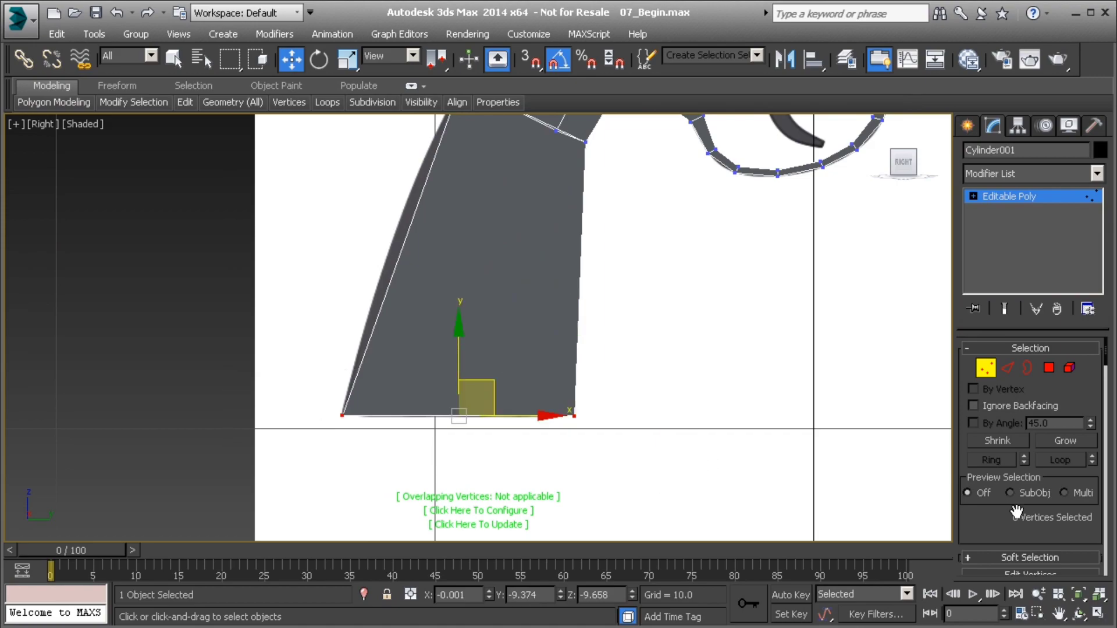
pyautogui.scroll(-10, 1026, 520)
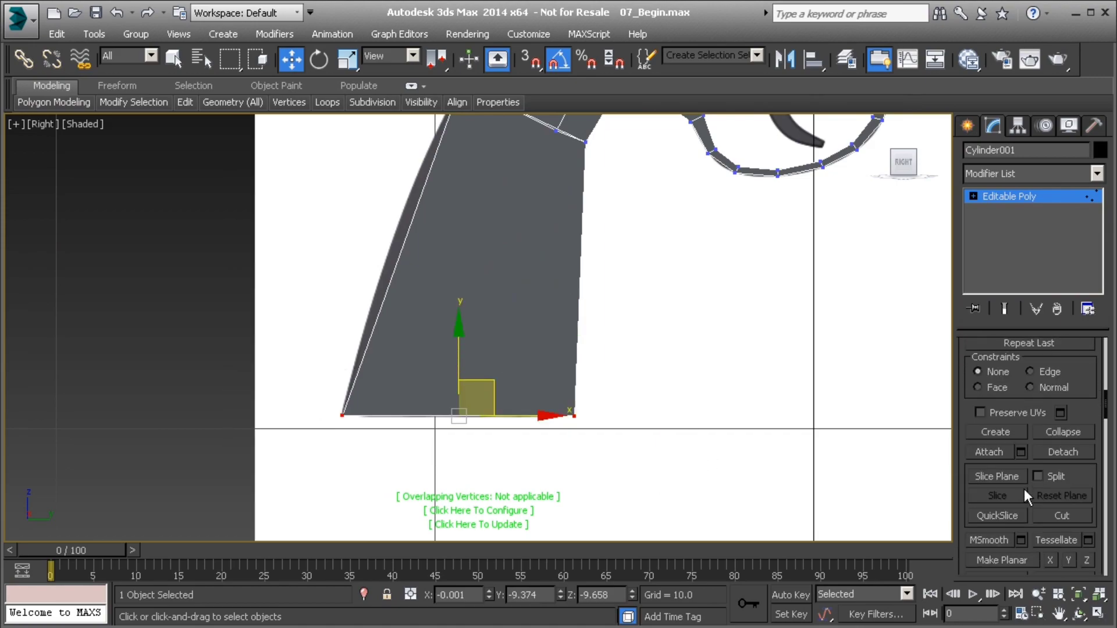
pyautogui.scroll(-2, 1024, 490)
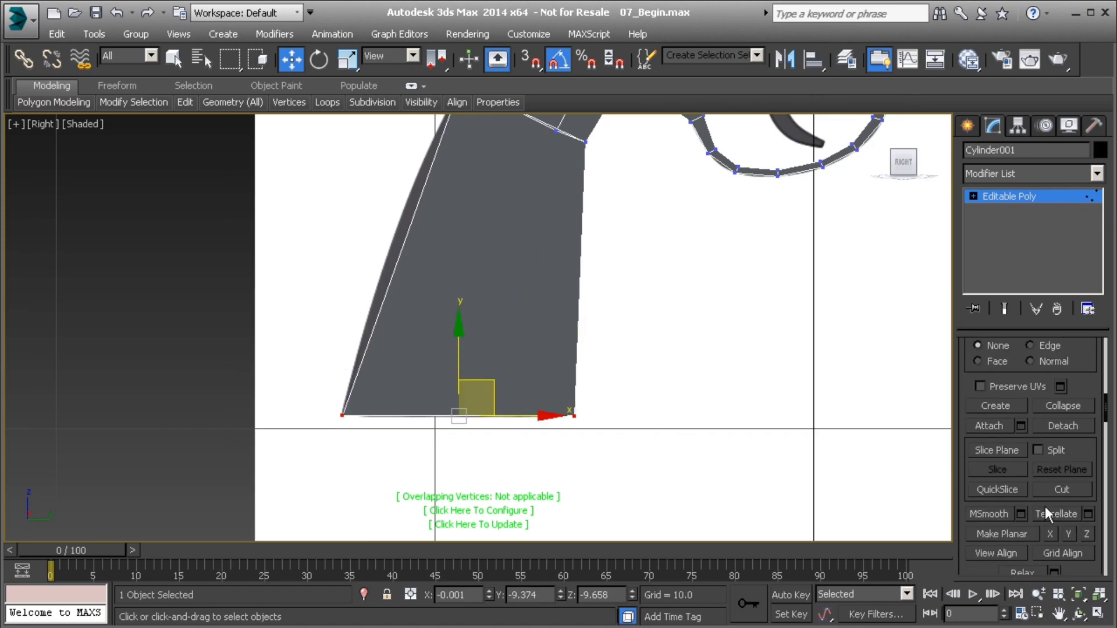
pyautogui.click(1067, 535)
pyautogui.scroll(2, 561, 428)
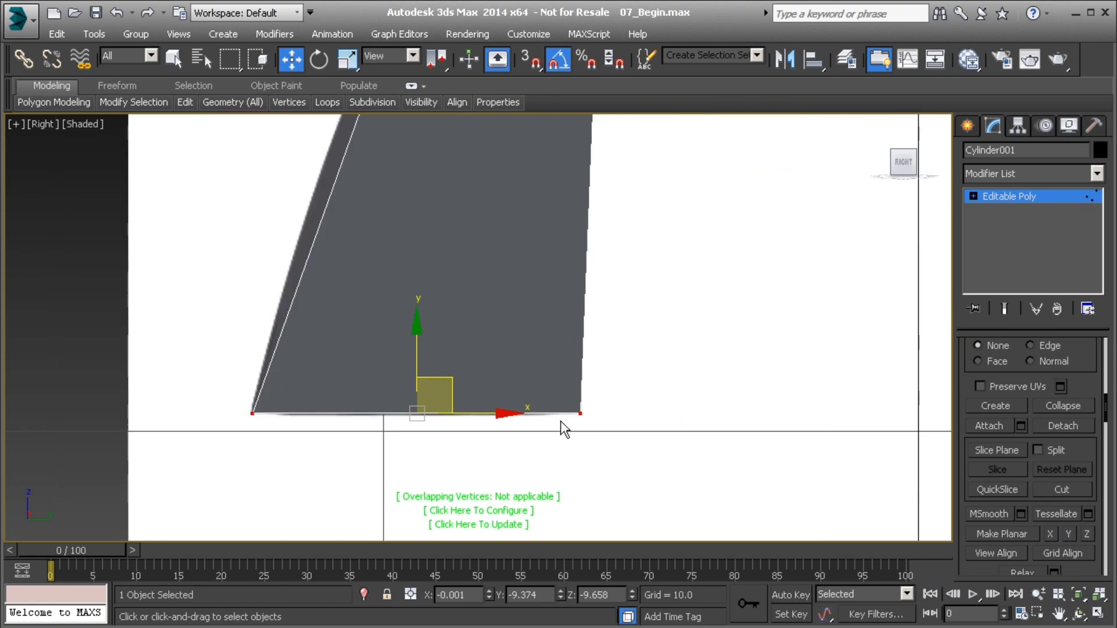
pyautogui.press('p')
pyautogui.keyDown('alt'); pyautogui.moveTo(556, 419); pyautogui.dragTo(529, 315, button='middle'); pyautogui.keyUp('alt')
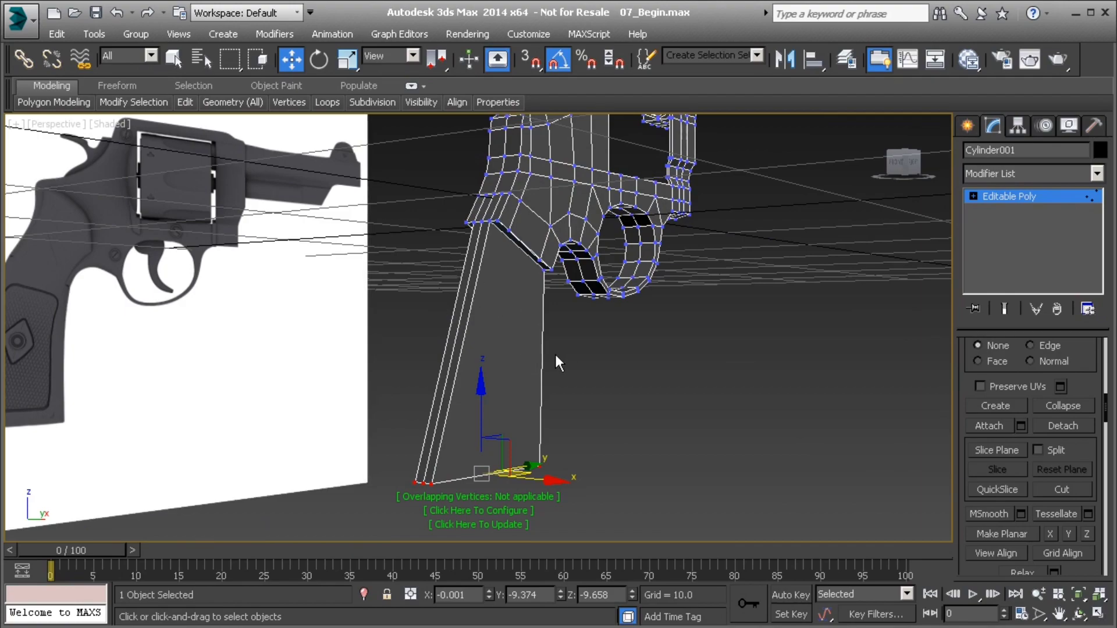
# In the Right view, select the six long vertical edges of the grip and connect them with 3 segments
pyautogui.press('v')
pyautogui.press('r')
pyautogui.moveTo(502, 310); pyautogui.dragTo(535, 420, button='middle')
pyautogui.scroll(-2, 534, 422)
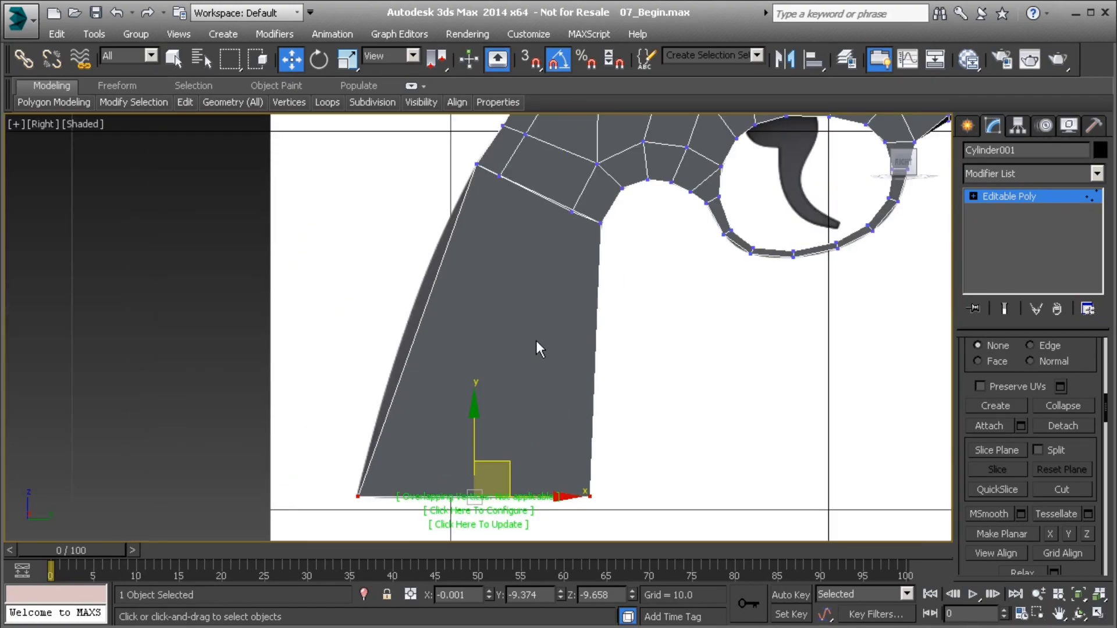
pyautogui.press('2')
pyautogui.moveTo(369, 303); pyautogui.dragTo(683, 395)
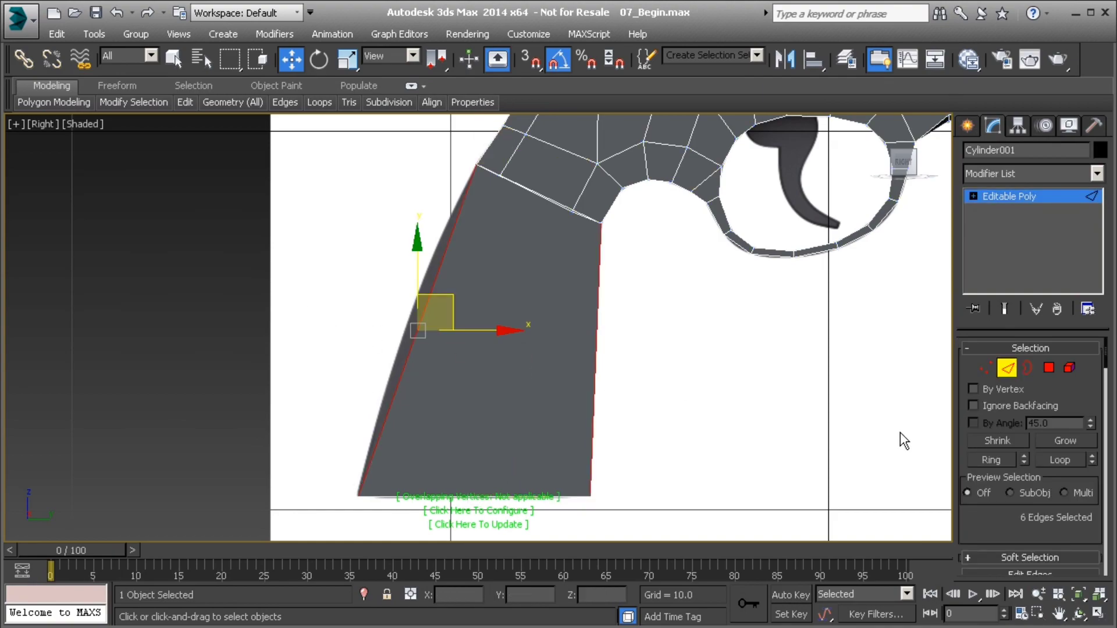
pyautogui.scroll(-5, 1024, 495)
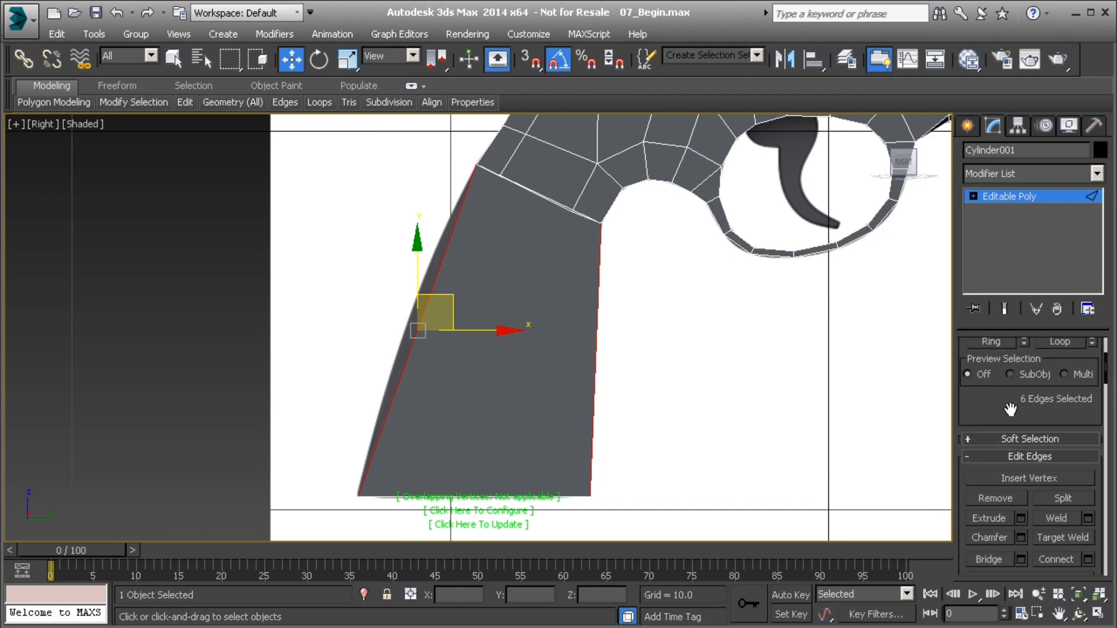
pyautogui.click(1088, 508)
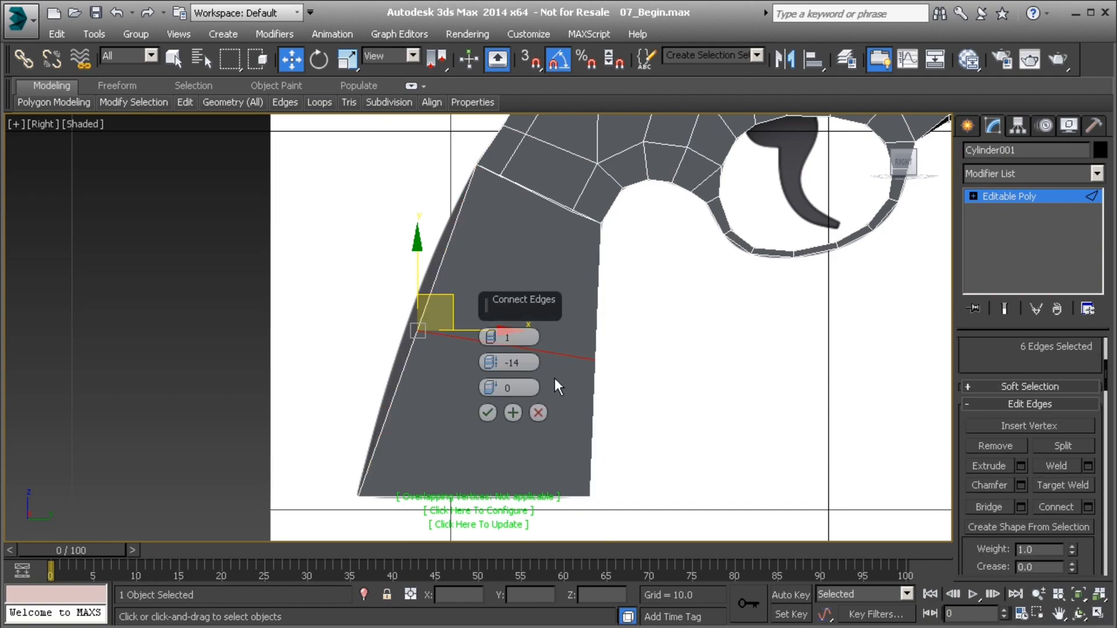
pyautogui.click(491, 334)
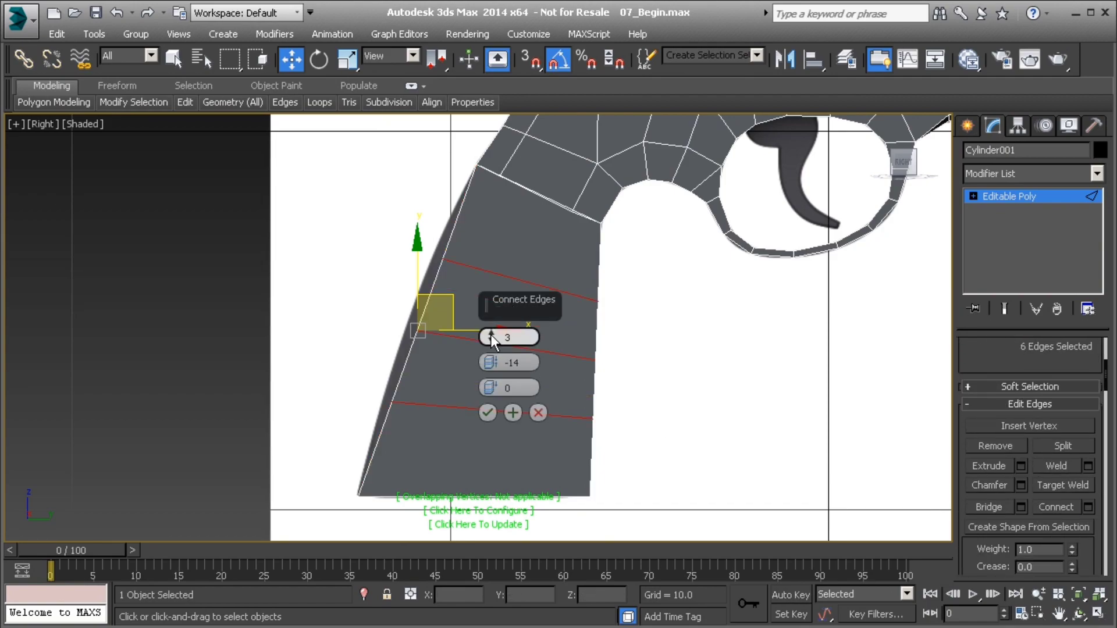
pyautogui.click(488, 412)
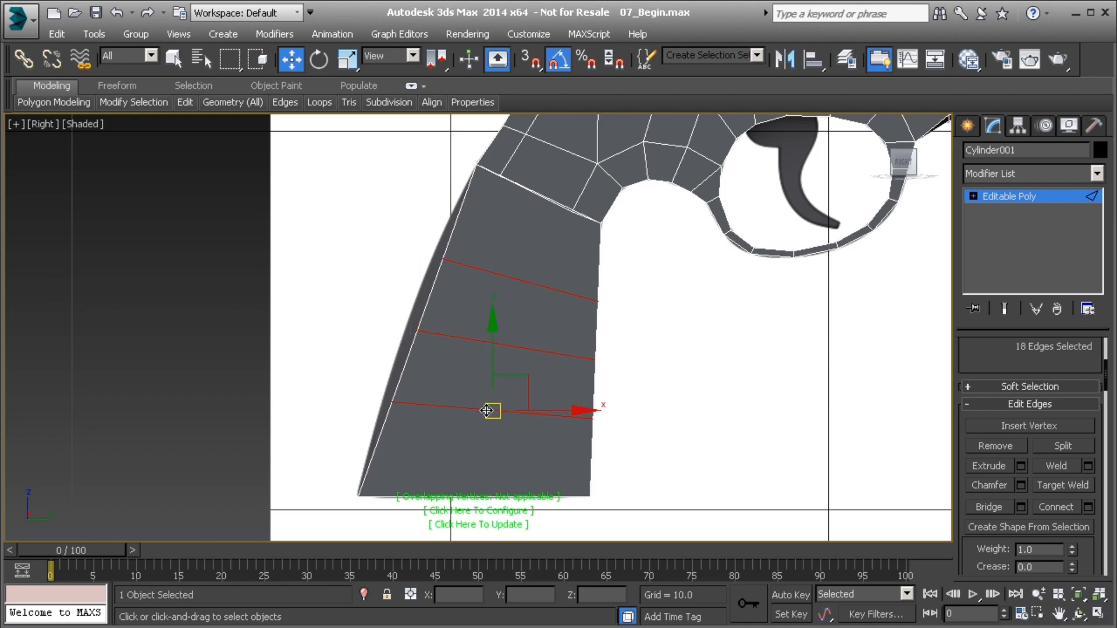
# With see-through display on, move the three rear vertex rows of the grip onto the reference's back outline
pyautogui.click(452, 336)
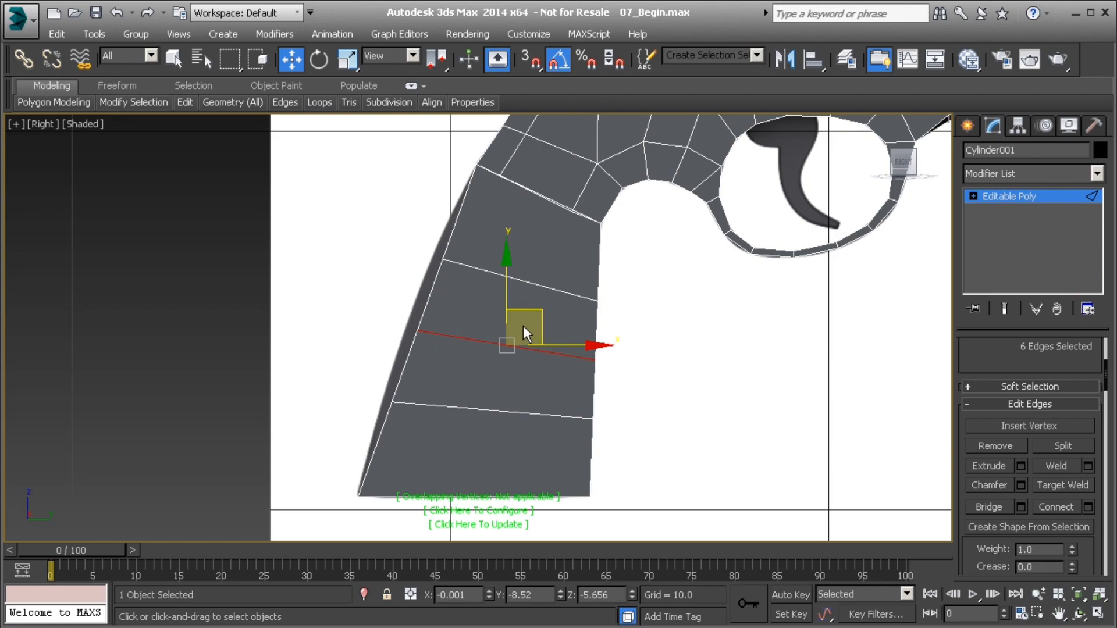
pyautogui.press('1')
pyautogui.hotkey('alt', 'x')
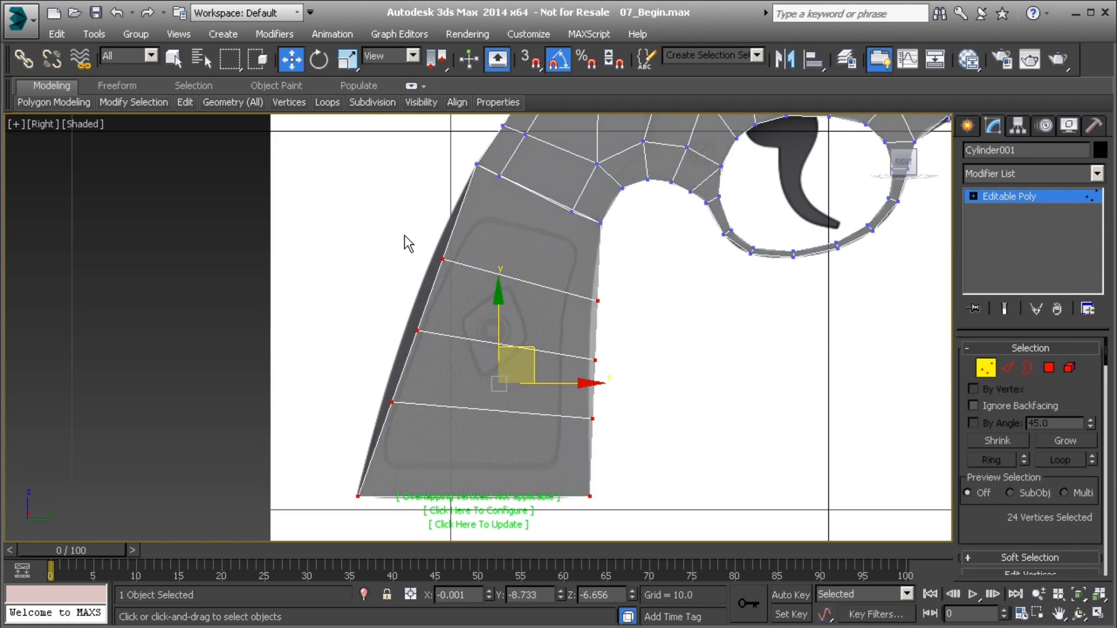
pyautogui.scroll(2, 412, 244)
pyautogui.moveTo(492, 302); pyautogui.dragTo(494, 304)
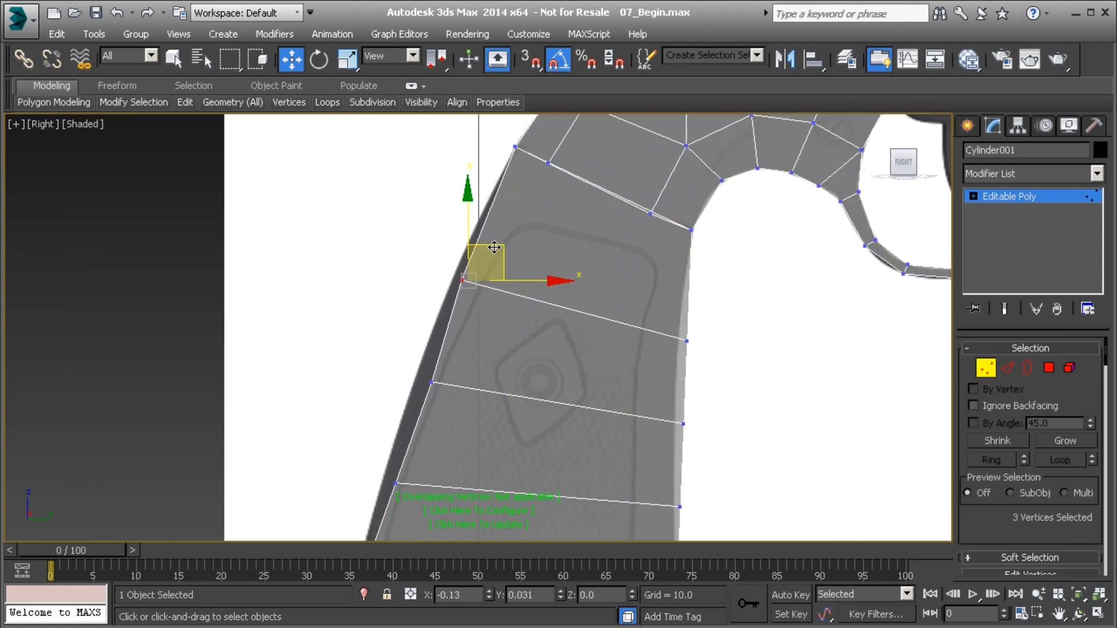
pyautogui.moveTo(492, 256); pyautogui.dragTo(437, 395)
pyautogui.moveTo(461, 350); pyautogui.dragTo(443, 351)
pyautogui.moveTo(432, 397); pyautogui.dragTo(455, 305, button='middle')
pyautogui.moveTo(390, 363); pyautogui.dragTo(432, 427)
pyautogui.moveTo(451, 365); pyautogui.dragTo(438, 365)
# Move the three front vertex rows of the grip onto the reference's front outline
pyautogui.moveTo(657, 378); pyautogui.dragTo(735, 438)
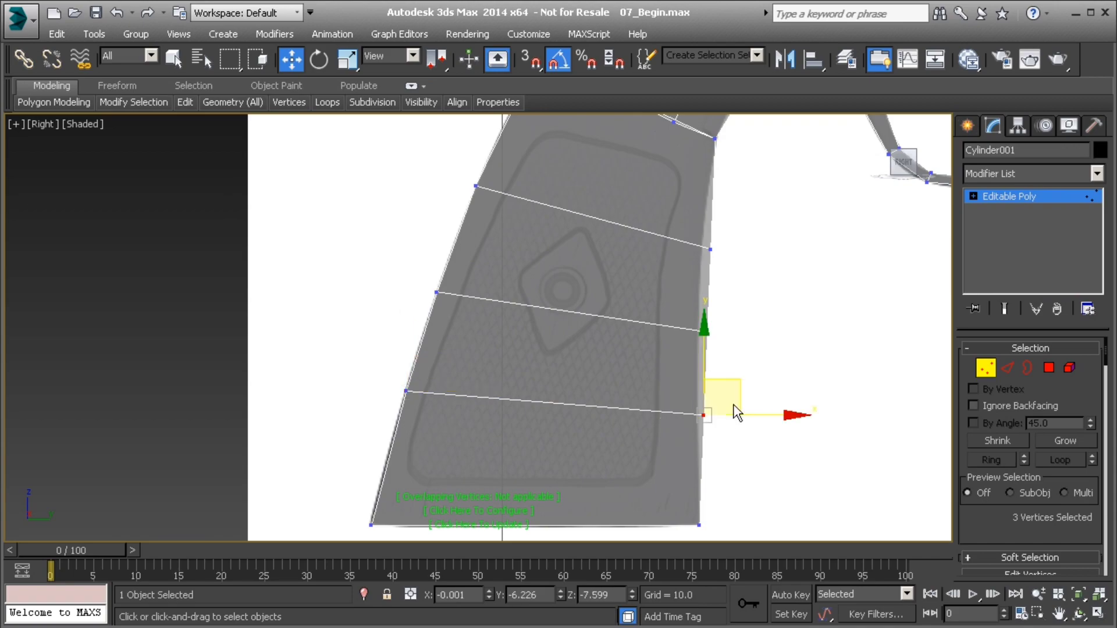
pyautogui.moveTo(739, 382); pyautogui.dragTo(734, 383)
pyautogui.moveTo(671, 301); pyautogui.dragTo(728, 353)
pyautogui.moveTo(736, 324); pyautogui.dragTo(692, 349, button='middle')
pyautogui.moveTo(699, 324); pyautogui.dragTo(690, 319)
pyautogui.moveTo(661, 289); pyautogui.dragTo(627, 329, button='middle')
pyautogui.moveTo(611, 292); pyautogui.dragTo(663, 335)
pyautogui.moveTo(664, 279); pyautogui.dragTo(655, 264)
# Shift the upper and middle rear vertex rows slightly upward along the grip's back outline
pyautogui.moveTo(351, 234); pyautogui.dragTo(421, 268)
pyautogui.moveTo(434, 252); pyautogui.dragTo(426, 287, button='middle')
pyautogui.moveTo(429, 266); pyautogui.dragTo(430, 243)
pyautogui.moveTo(385, 335); pyautogui.dragTo(404, 287, button='middle')
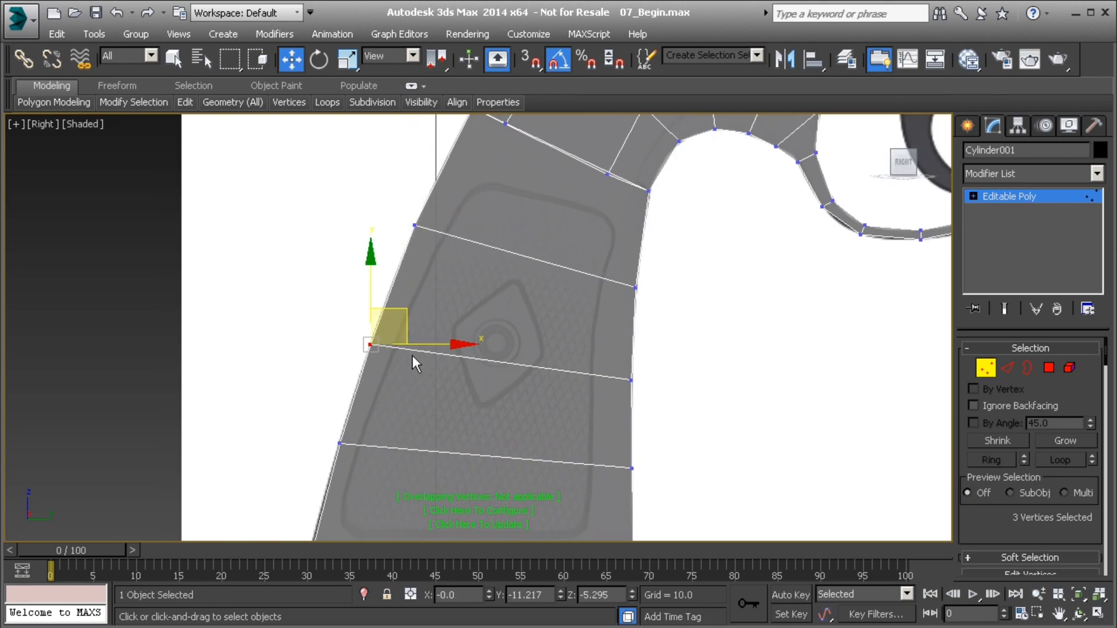
pyautogui.moveTo(404, 335); pyautogui.dragTo(408, 320)
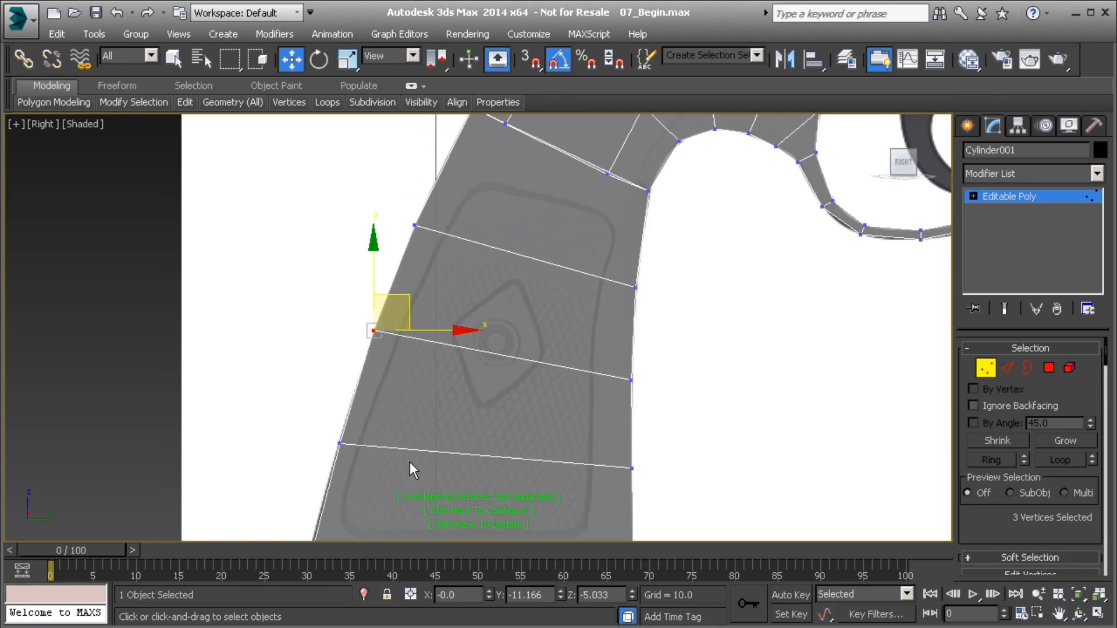
# In the Perspective view, select the three long bottom edges of the grip and the three horizontal edges on one side
pyautogui.moveTo(413, 415); pyautogui.dragTo(352, 374, button='middle')
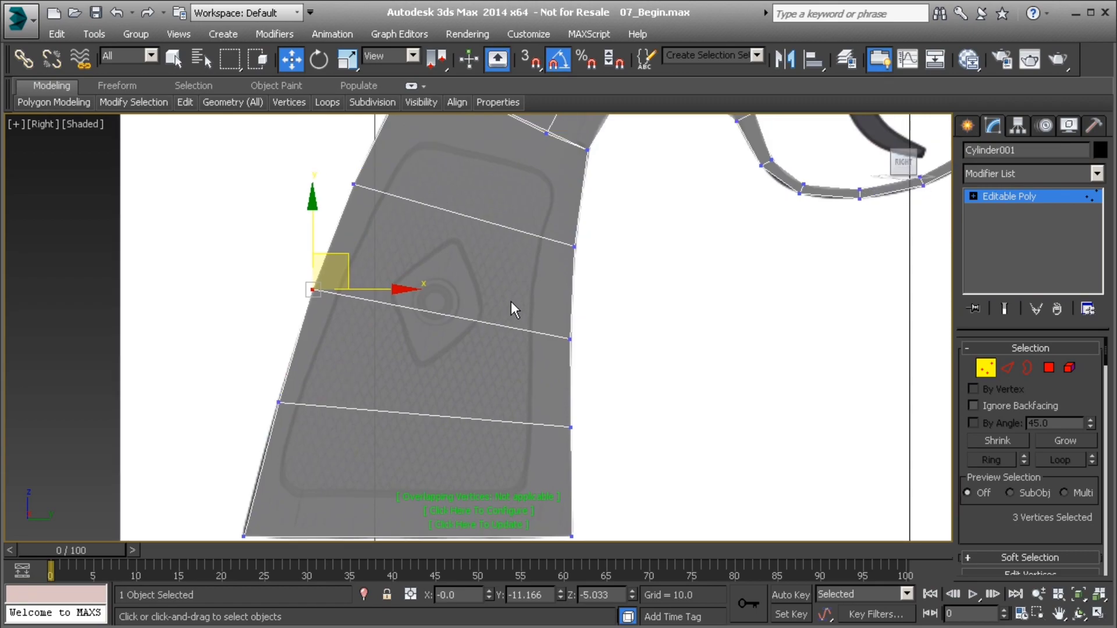
pyautogui.scroll(-2, 511, 301)
pyautogui.moveTo(511, 301); pyautogui.dragTo(508, 343, button='middle')
pyautogui.moveTo(503, 281); pyautogui.dragTo(346, 369, button='middle')
pyautogui.scroll(2, 505, 309)
pyautogui.press('p')
pyautogui.press('2')
pyautogui.click(337, 383)
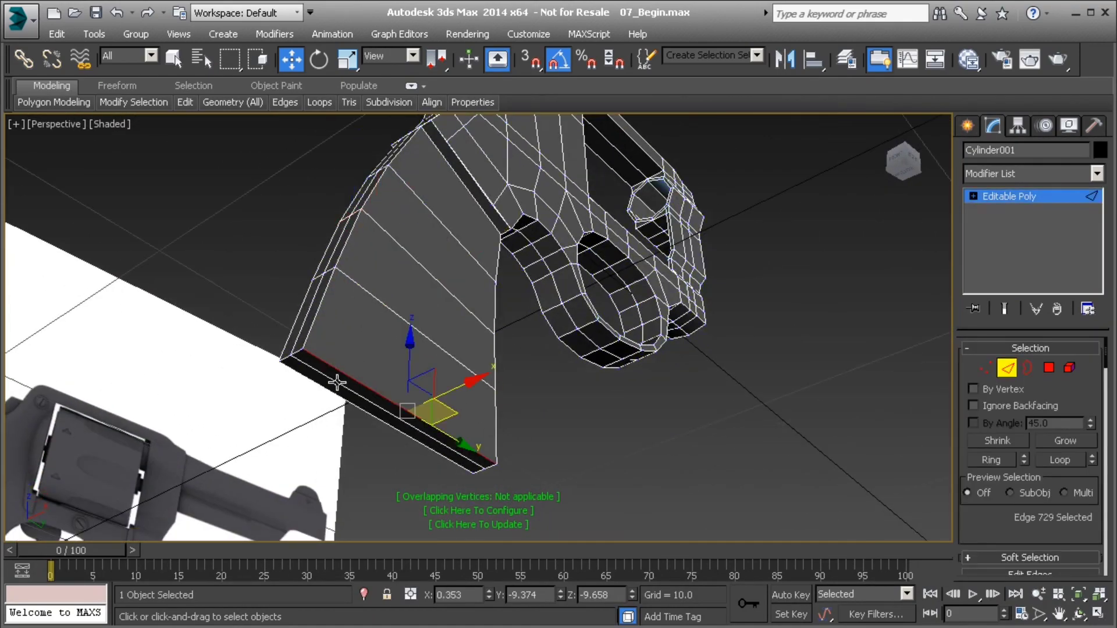
pyautogui.doubleClick(327, 387)
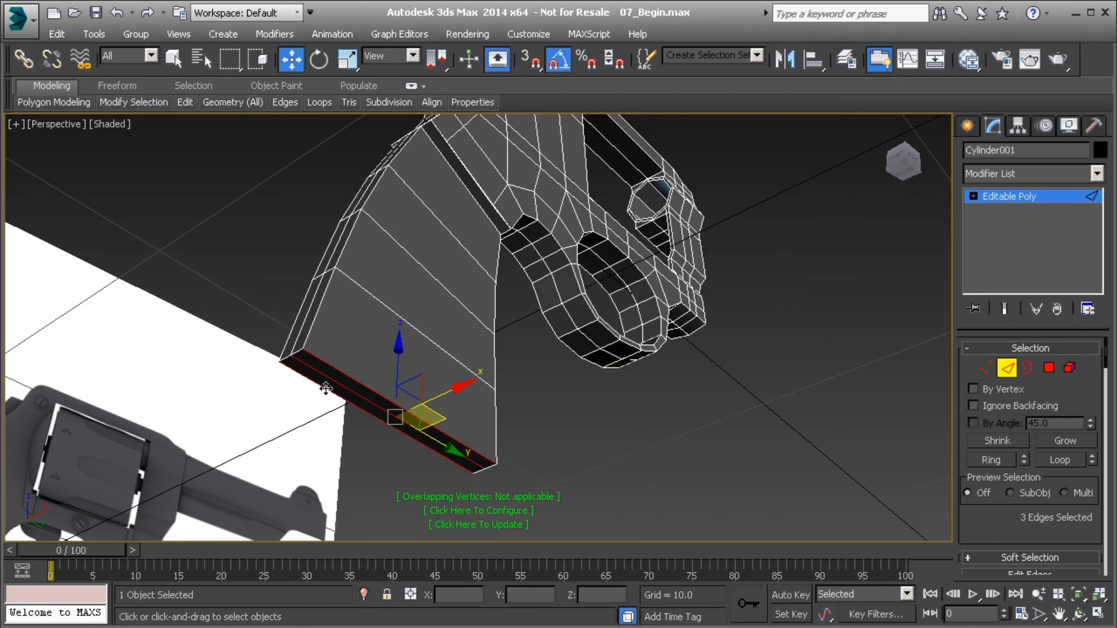
pyautogui.keyDown('ctrl'); pyautogui.click(382, 307); pyautogui.keyUp('ctrl')
pyautogui.keyDown('ctrl'); pyautogui.click(411, 254); pyautogui.keyUp('ctrl')
pyautogui.keyDown('ctrl'); pyautogui.click(430, 212); pyautogui.keyUp('ctrl')
# Add the three horizontal edges on the grip's opposite side to the edge selection
pyautogui.keyDown('alt'); pyautogui.moveTo(376, 254); pyautogui.dragTo(588, 289, button='middle'); pyautogui.keyUp('alt')
pyautogui.keyDown('ctrl'); pyautogui.click(477, 328); pyautogui.keyUp('ctrl')
pyautogui.keyDown('ctrl'); pyautogui.click(443, 258); pyautogui.keyUp('ctrl')
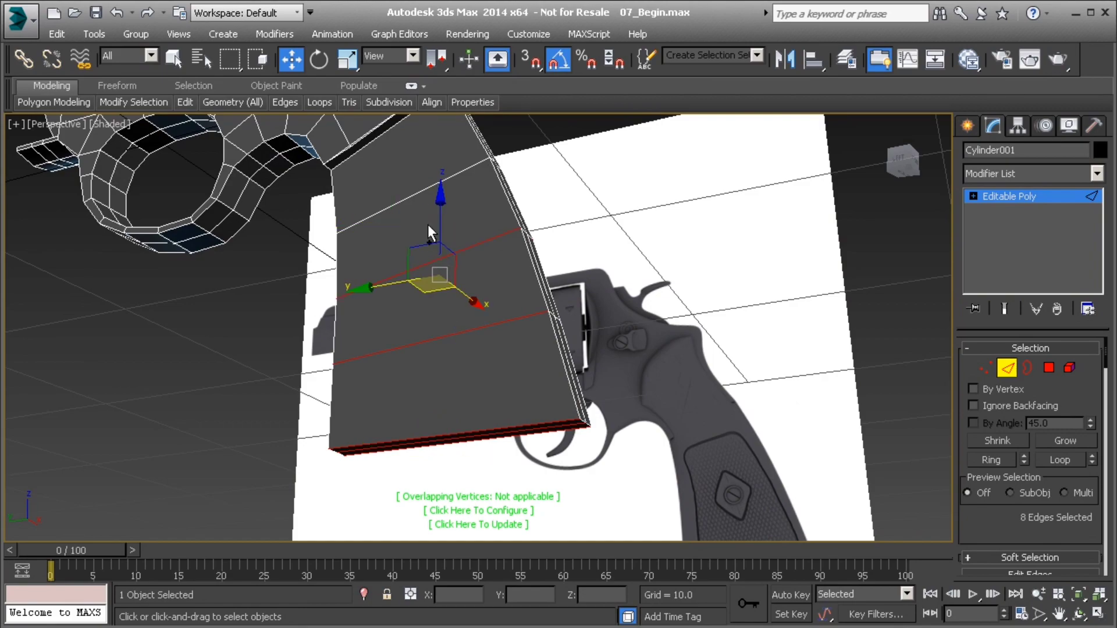
pyautogui.keyDown('ctrl'); pyautogui.click(419, 196); pyautogui.keyUp('ctrl')
# Add the long top edge of the grip core on both sides to the selection, excluding any extra ledge edge
pyautogui.keyDown('alt'); pyautogui.moveTo(418, 196); pyautogui.dragTo(458, 340, button='middle'); pyautogui.keyUp('alt')
pyautogui.scroll(3, 441, 244)
pyautogui.scroll(3, 455, 338)
pyautogui.keyDown('ctrl'); pyautogui.click(443, 335); pyautogui.keyUp('ctrl')
pyautogui.keyDown('ctrl'); pyautogui.click(423, 315); pyautogui.keyUp('ctrl')
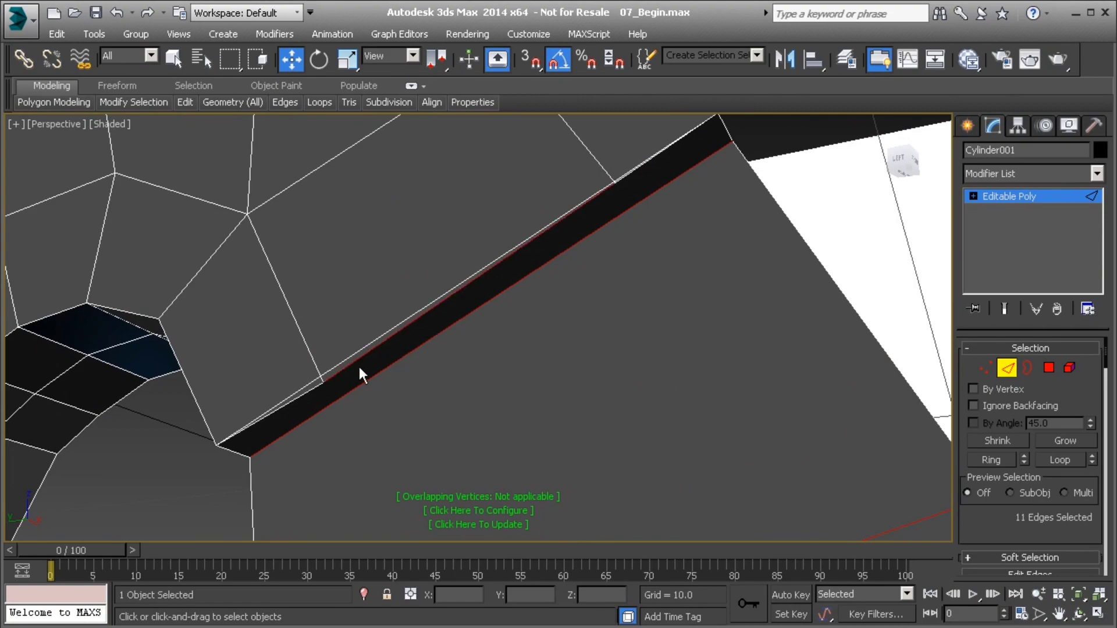
pyautogui.keyDown('alt'); pyautogui.moveTo(347, 381); pyautogui.dragTo(364, 369, button='middle'); pyautogui.keyUp('alt')
pyautogui.keyDown('alt'); pyautogui.click(411, 356); pyautogui.keyUp('alt')
pyautogui.scroll(-6, 512, 312)
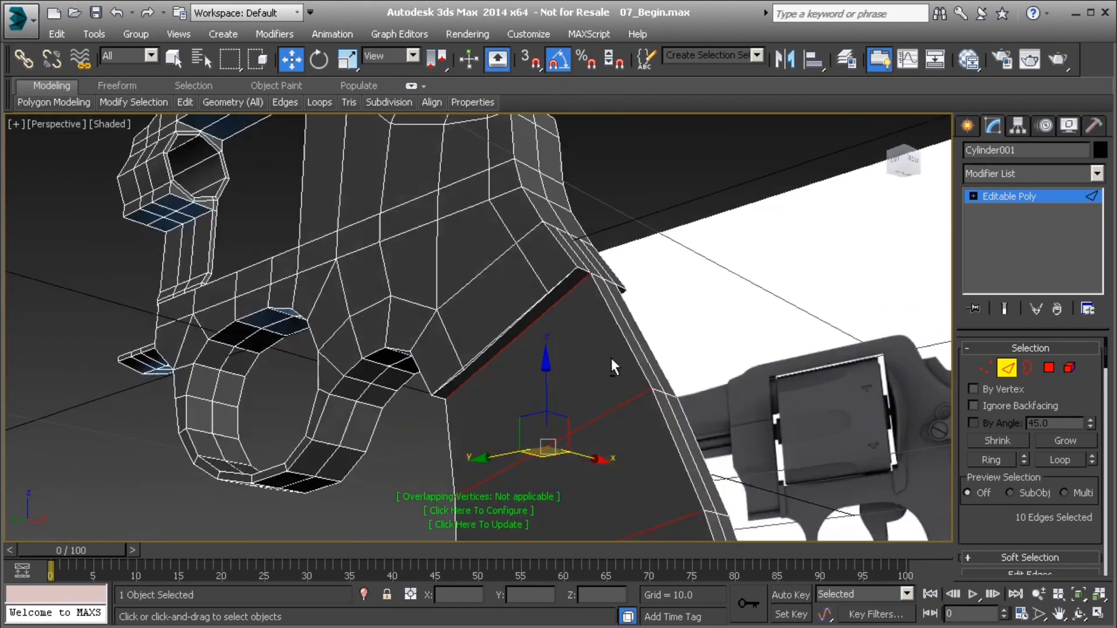
pyautogui.keyDown('alt'); pyautogui.moveTo(612, 360); pyautogui.dragTo(651, 379, button='middle'); pyautogui.keyUp('alt')
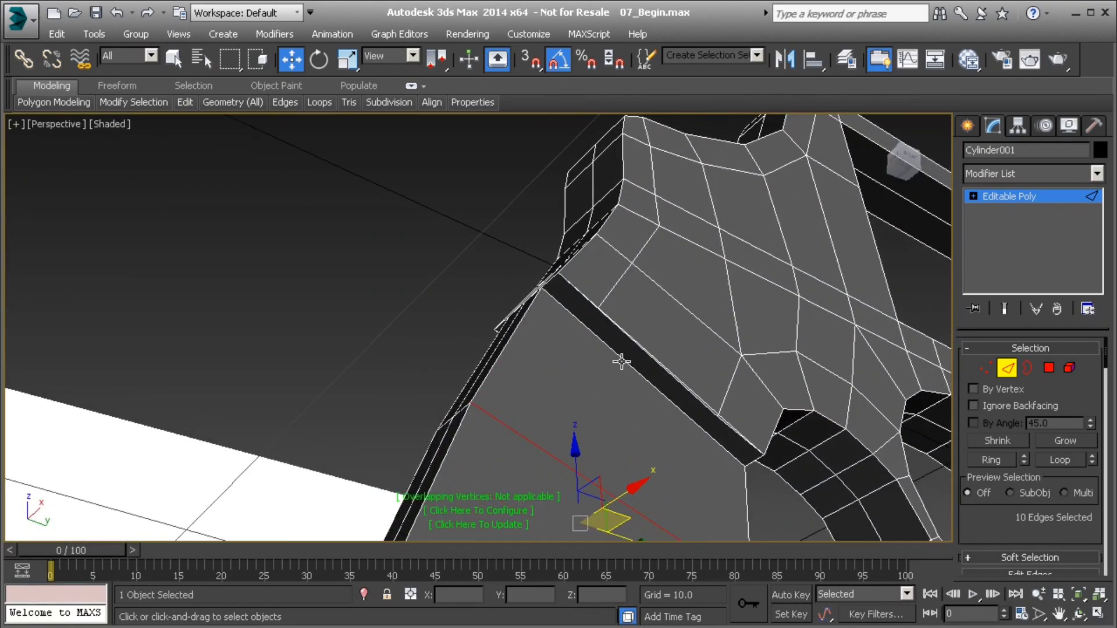
pyautogui.keyDown('ctrl'); pyautogui.click(623, 361); pyautogui.keyUp('ctrl')
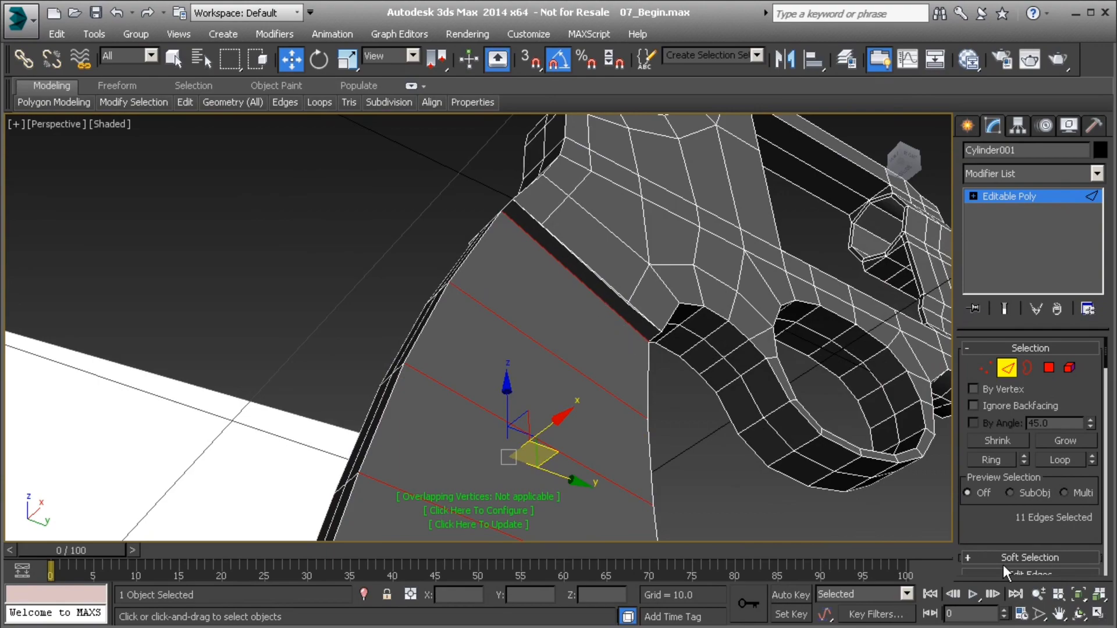
# Add the long ledge edge beneath the frame on both sides of the grip to the selection
pyautogui.scroll(3, 587, 291)
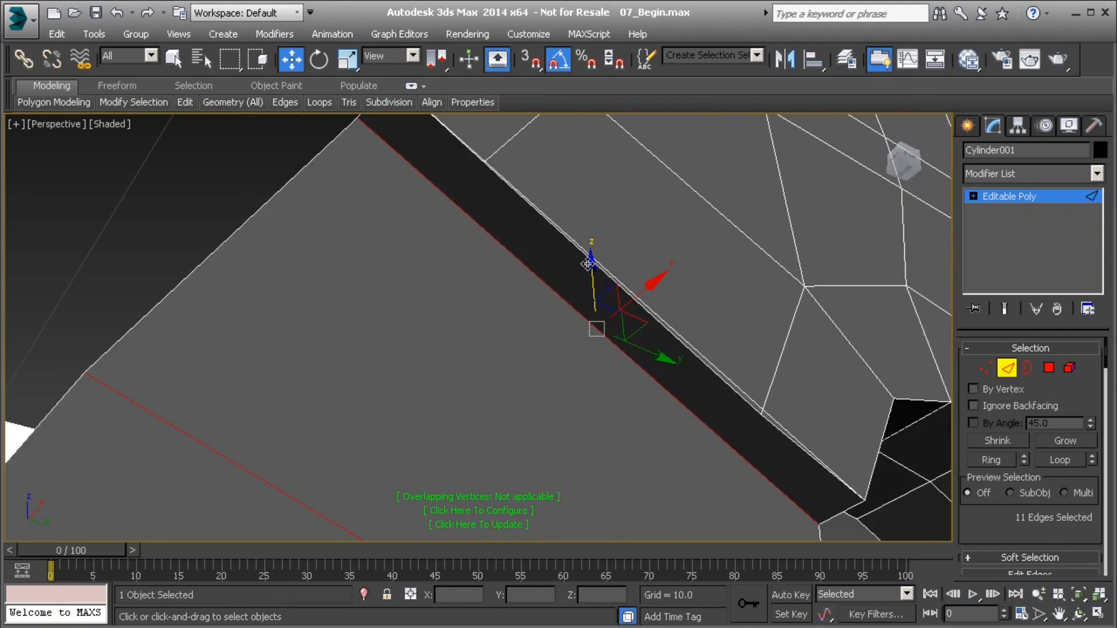
pyautogui.keyDown('ctrl'); pyautogui.click(588, 258); pyautogui.keyUp('ctrl')
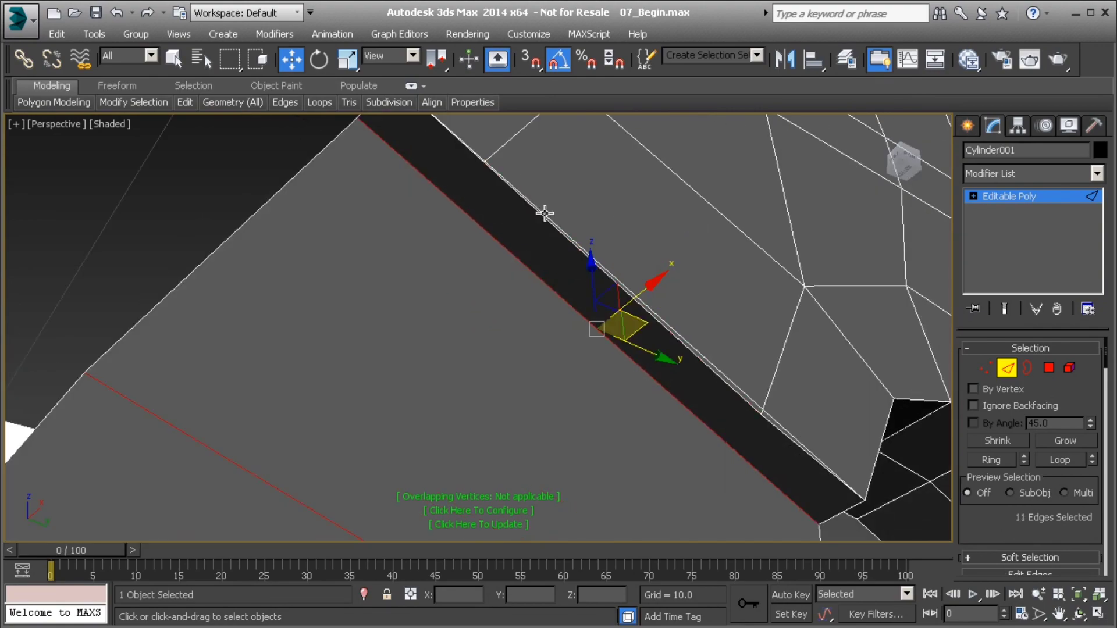
pyautogui.scroll(-2, 571, 296)
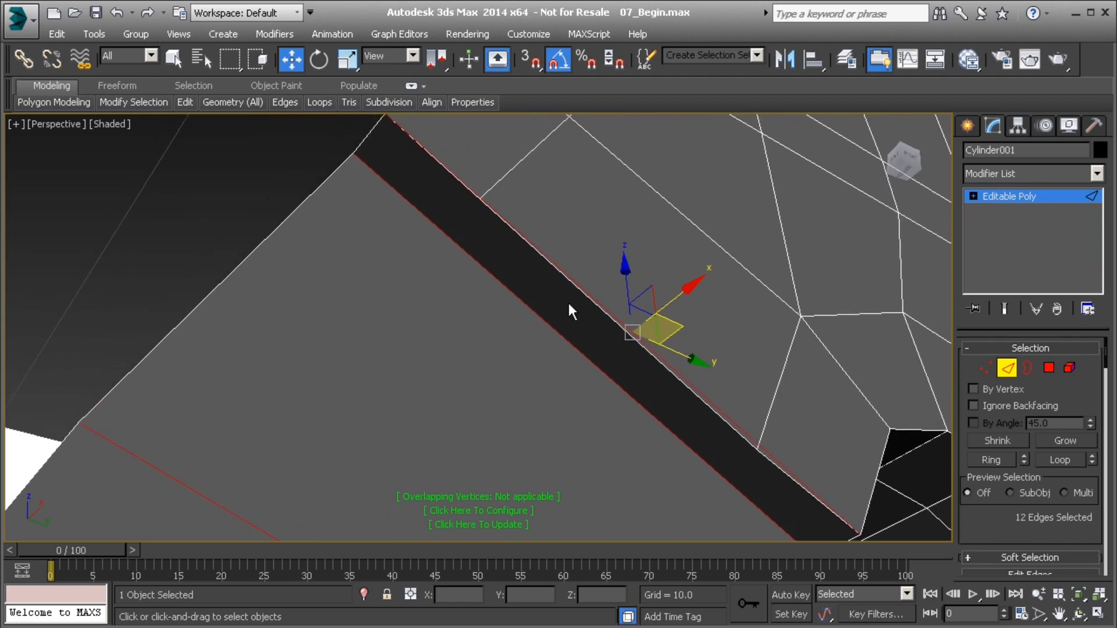
pyautogui.scroll(-1, 532, 306)
pyautogui.keyDown('alt'); pyautogui.moveTo(532, 305); pyautogui.dragTo(455, 271, button='middle'); pyautogui.keyUp('alt')
pyautogui.scroll(1, 455, 280)
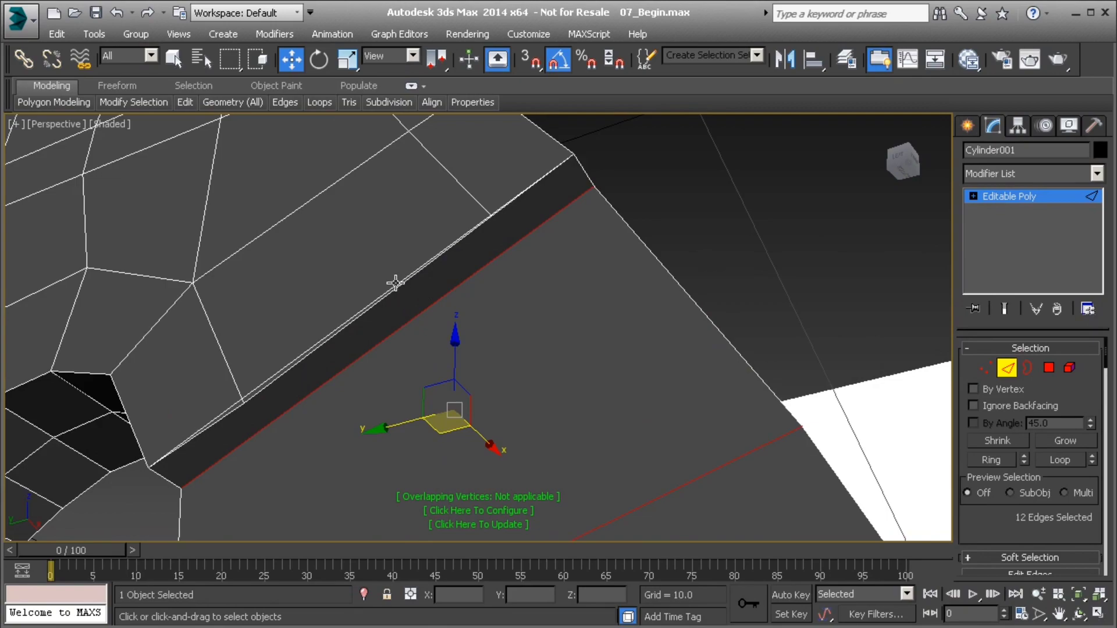
pyautogui.keyDown('ctrl'); pyautogui.click(395, 283); pyautogui.keyUp('ctrl')
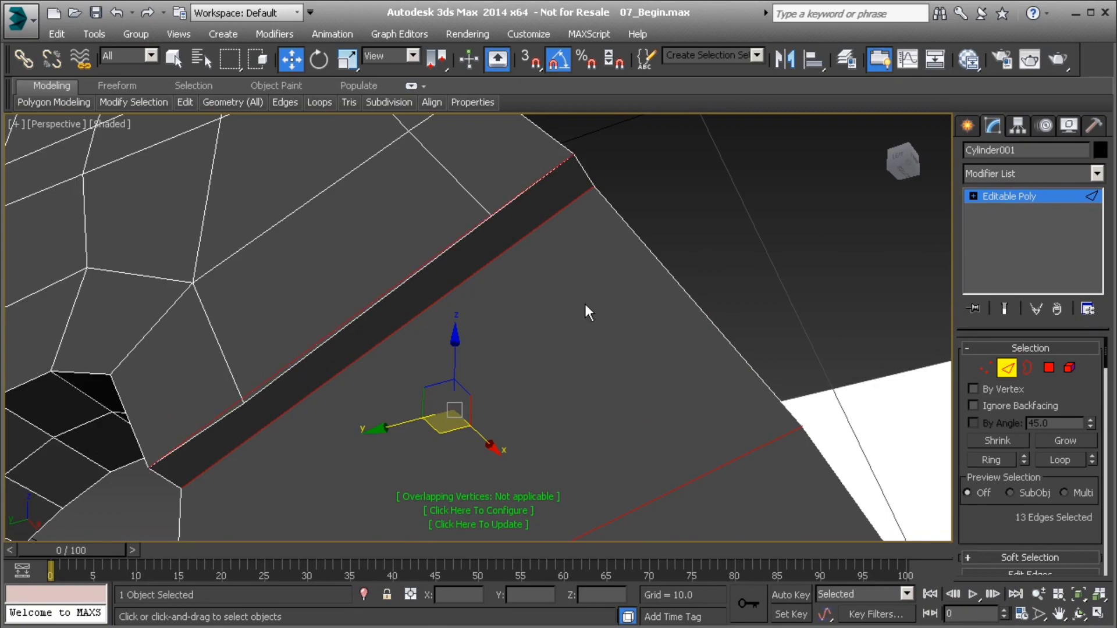
# Connect the selected edges with 2 segments and a pinch of 44
pyautogui.scroll(-5, 996, 433)
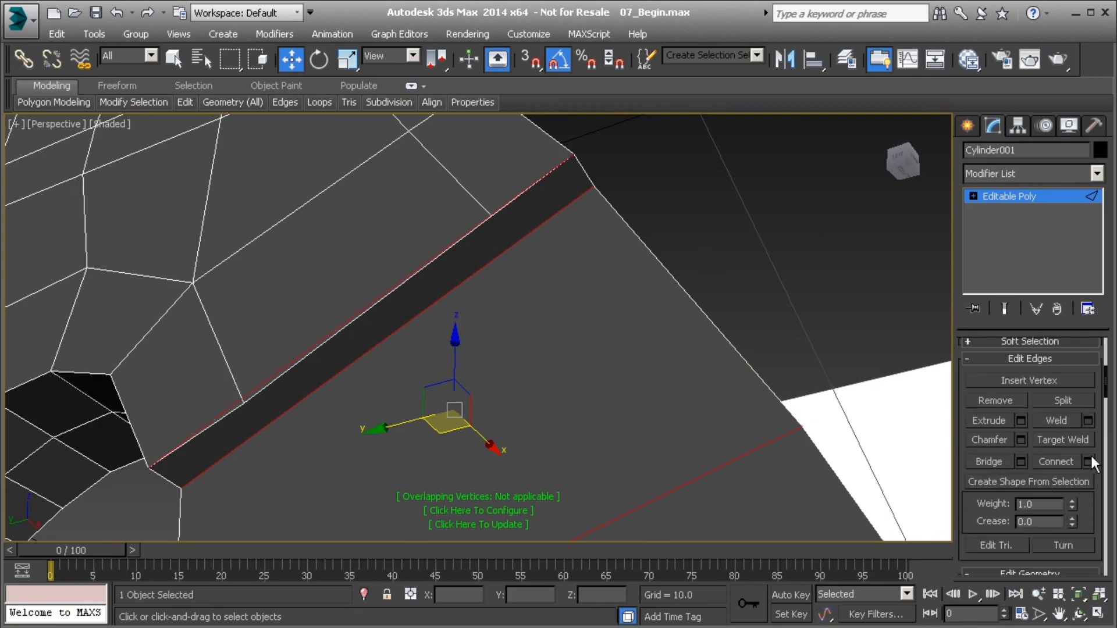
pyautogui.click(1088, 461)
pyautogui.click(492, 341)
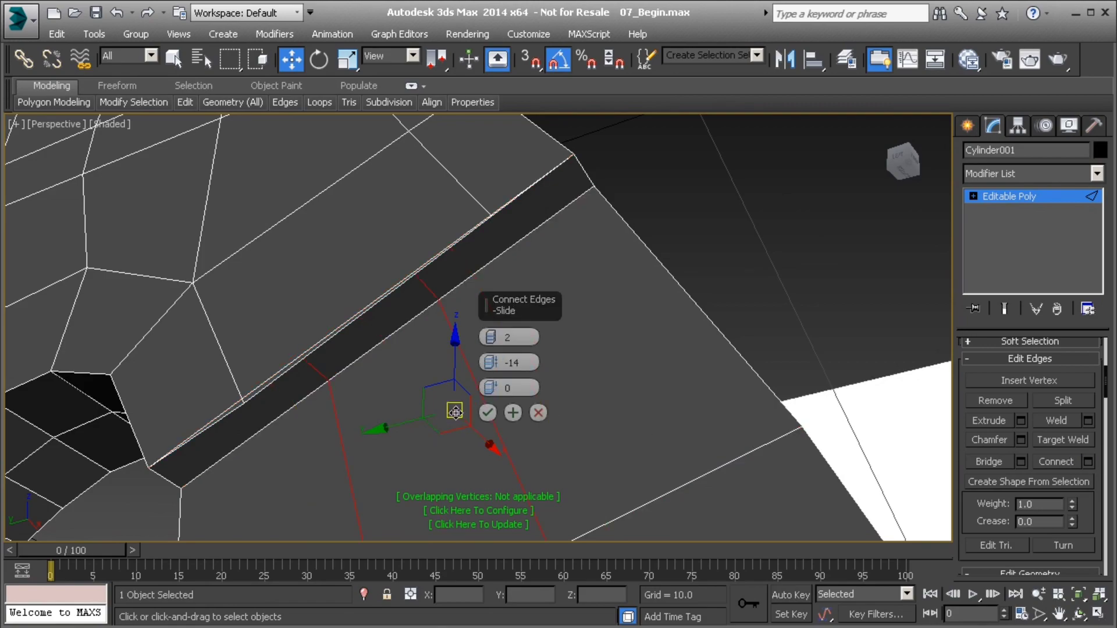
pyautogui.moveTo(403, 408); pyautogui.dragTo(396, 371, button='middle')
pyautogui.scroll(-2, 397, 371)
pyautogui.moveTo(489, 364); pyautogui.dragTo(485, 204)
pyautogui.moveTo(488, 163); pyautogui.dragTo(488, 160)
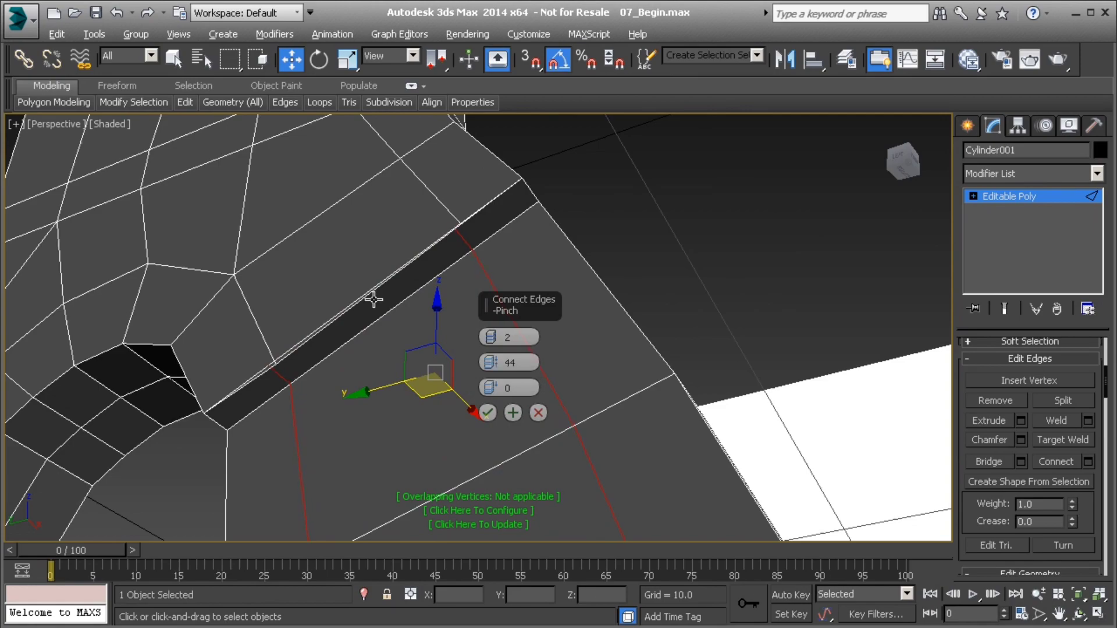
# In the Right view, set the pinch to 43, adjust the slide to align the loops with the frame's edges, and apply the connection
pyautogui.keyDown('alt'); pyautogui.moveTo(374, 297); pyautogui.dragTo(705, 396, button='middle'); pyautogui.keyUp('alt')
pyautogui.press('v')
pyautogui.press('r')
pyautogui.scroll(8, 419, 312)
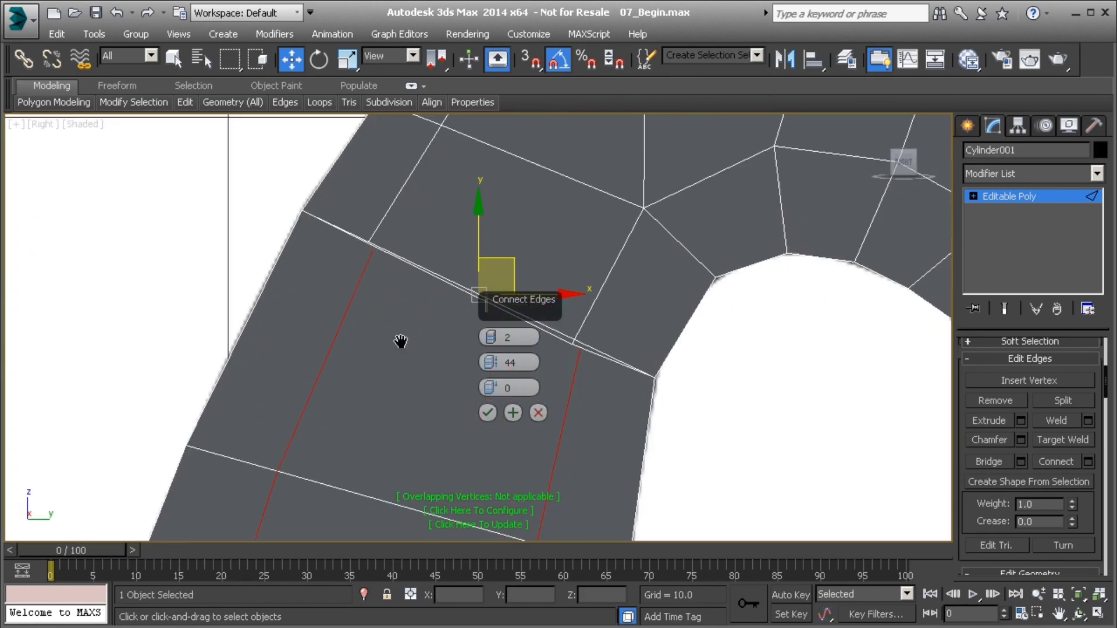
pyautogui.moveTo(369, 319); pyautogui.dragTo(349, 322, button='middle')
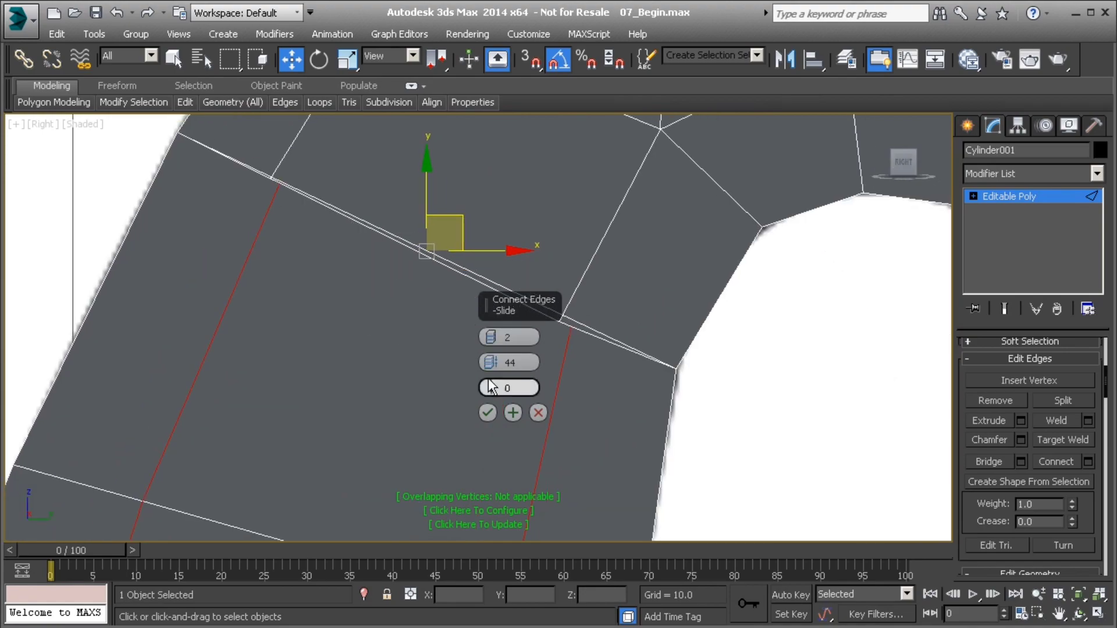
pyautogui.moveTo(489, 387); pyautogui.dragTo(487, 370)
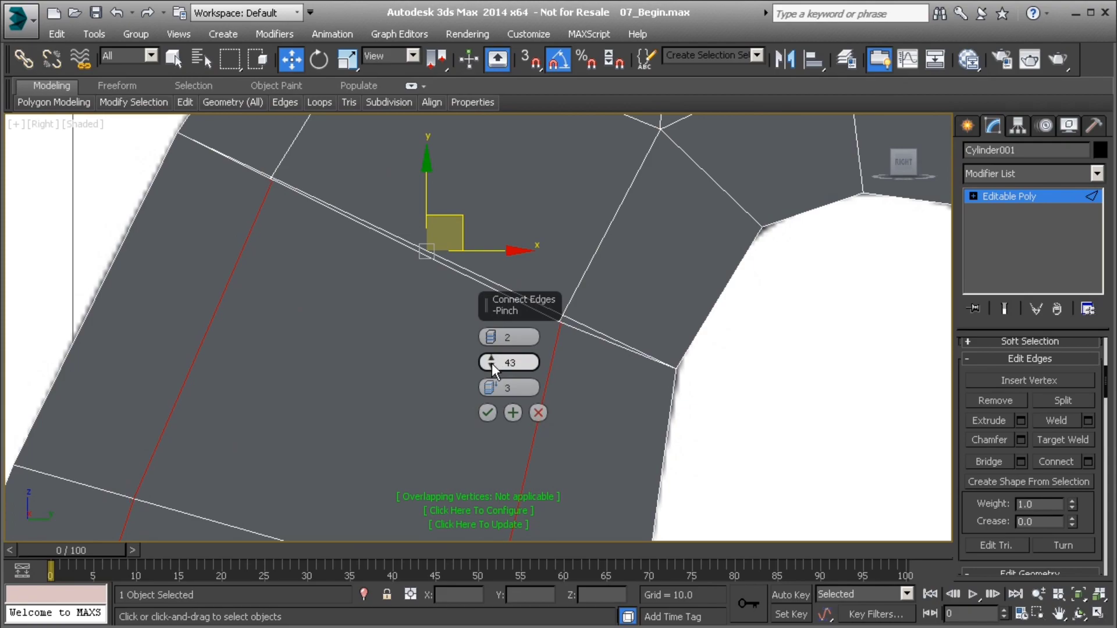
pyautogui.click(489, 392)
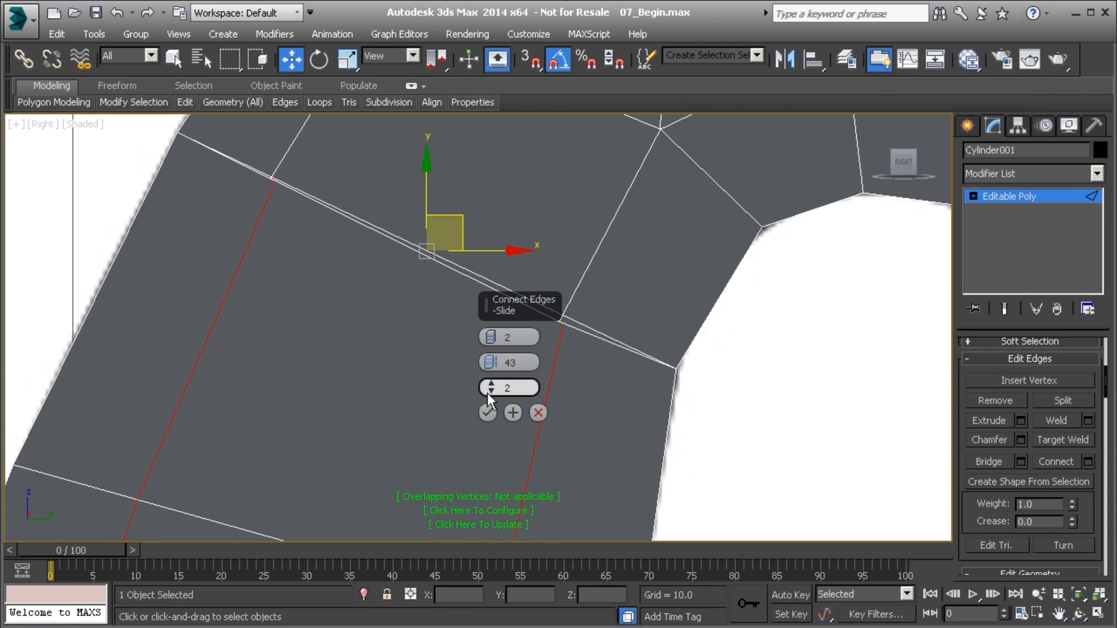
pyautogui.moveTo(487, 393); pyautogui.dragTo(489, 381)
pyautogui.click(488, 413)
# Target-weld the loose loop vertices along the ledge to the matching frame vertices on the first side of the grip
pyautogui.press('p')
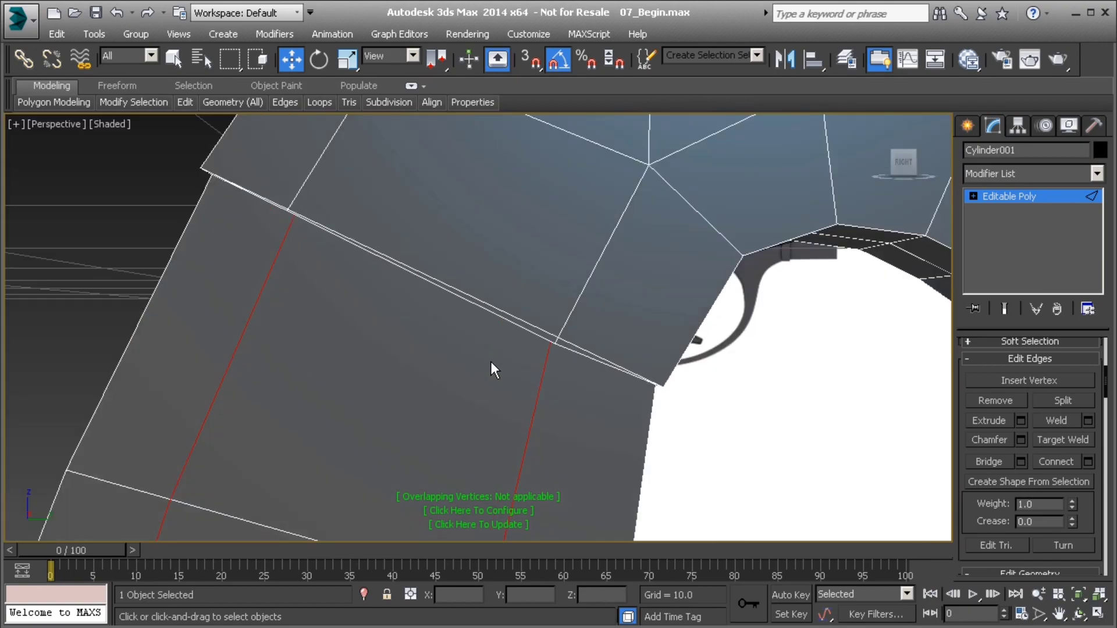
pyautogui.keyDown('alt'); pyautogui.moveTo(490, 361); pyautogui.dragTo(560, 316, button='middle'); pyautogui.keyUp('alt')
pyautogui.press('1')
pyautogui.scroll(4, 559, 316)
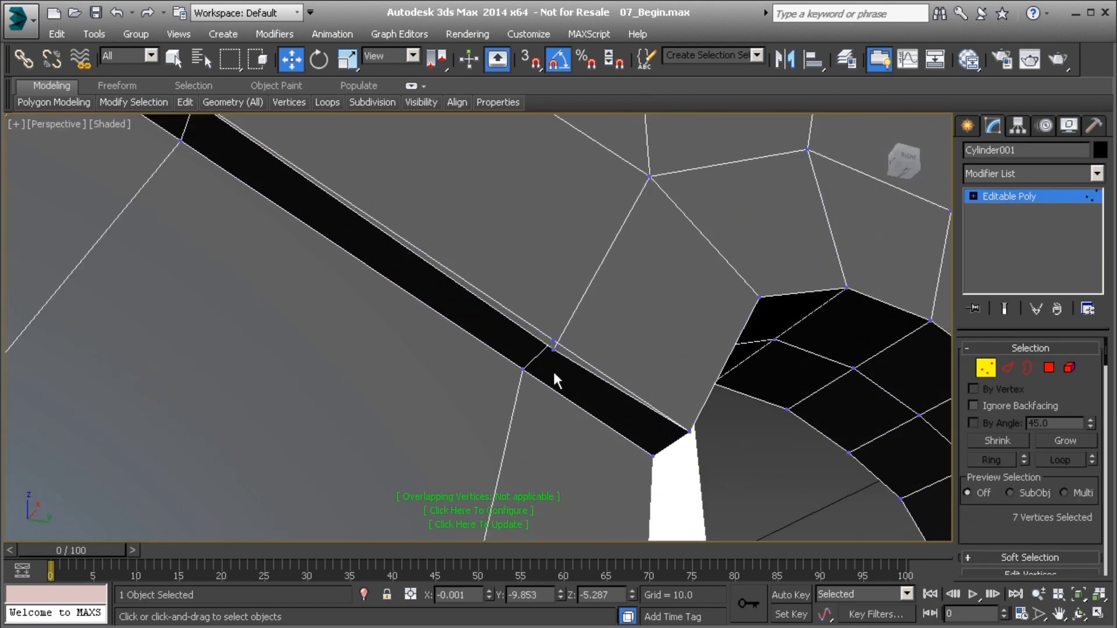
pyautogui.rightClick(553, 368)
pyautogui.click(514, 487)
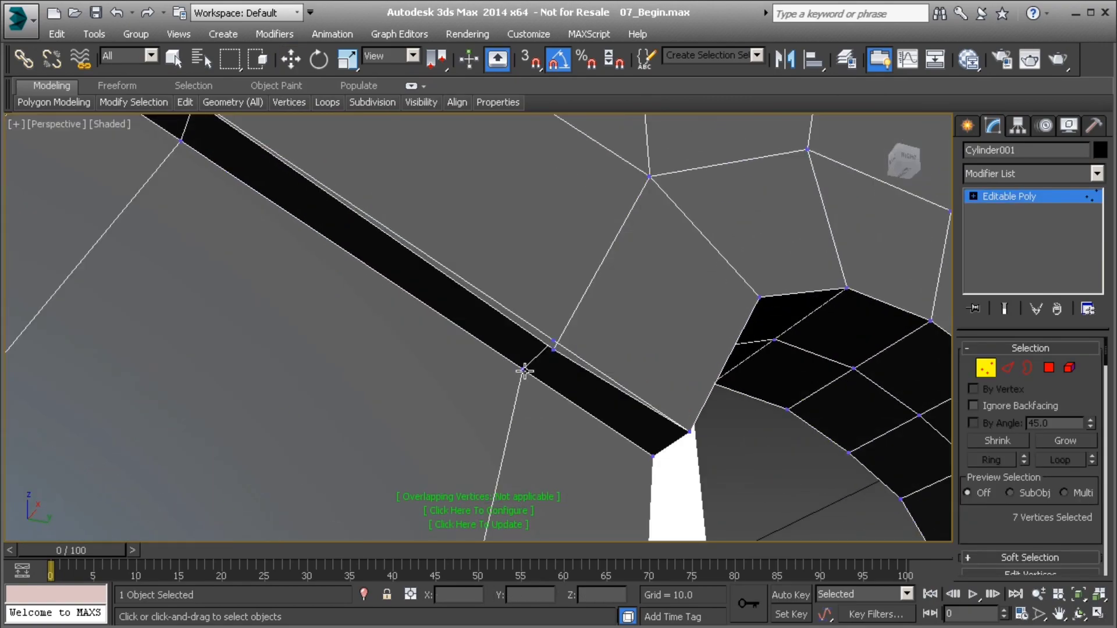
pyautogui.click(552, 351)
pyautogui.click(552, 341)
pyautogui.moveTo(459, 307); pyautogui.dragTo(583, 368, button='middle')
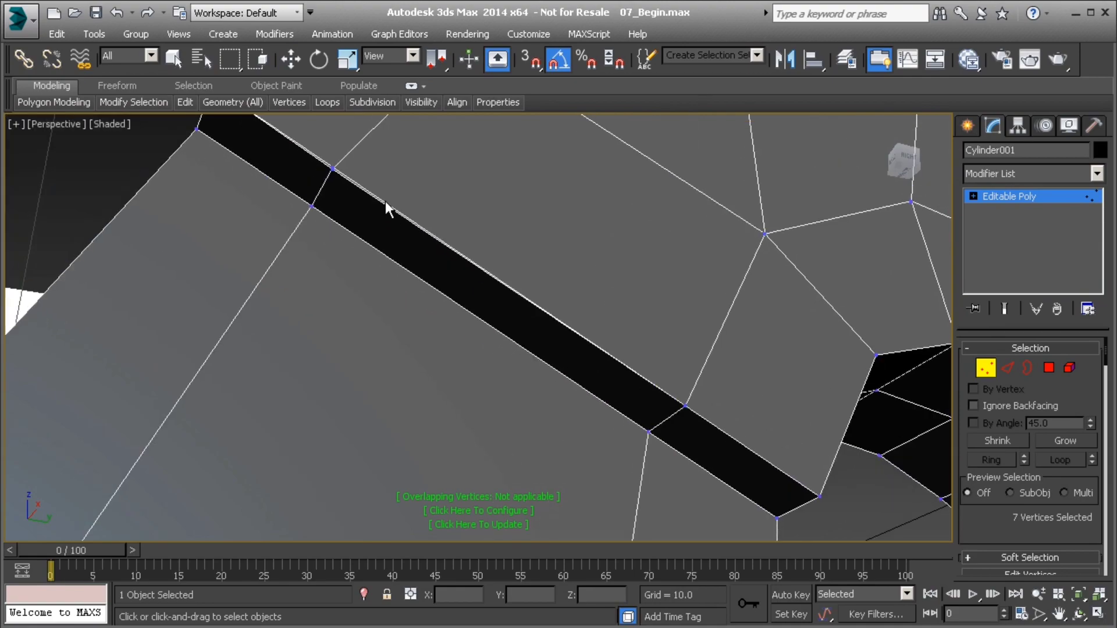
pyautogui.click(333, 166)
# Target-weld the two matching pairs of ledge vertices on the opposite side of the grip, then finish vertex editing
pyautogui.moveTo(326, 205); pyautogui.dragTo(578, 344, button='middle')
pyautogui.scroll(-8, 456, 250)
pyautogui.scroll(10, 395, 236)
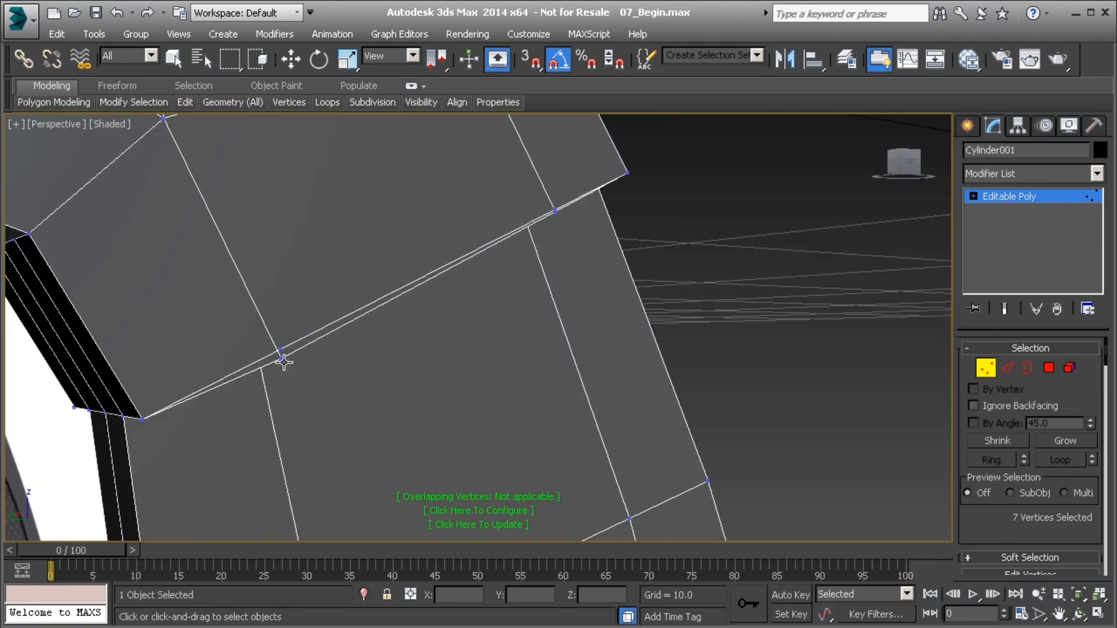
pyautogui.click(281, 351)
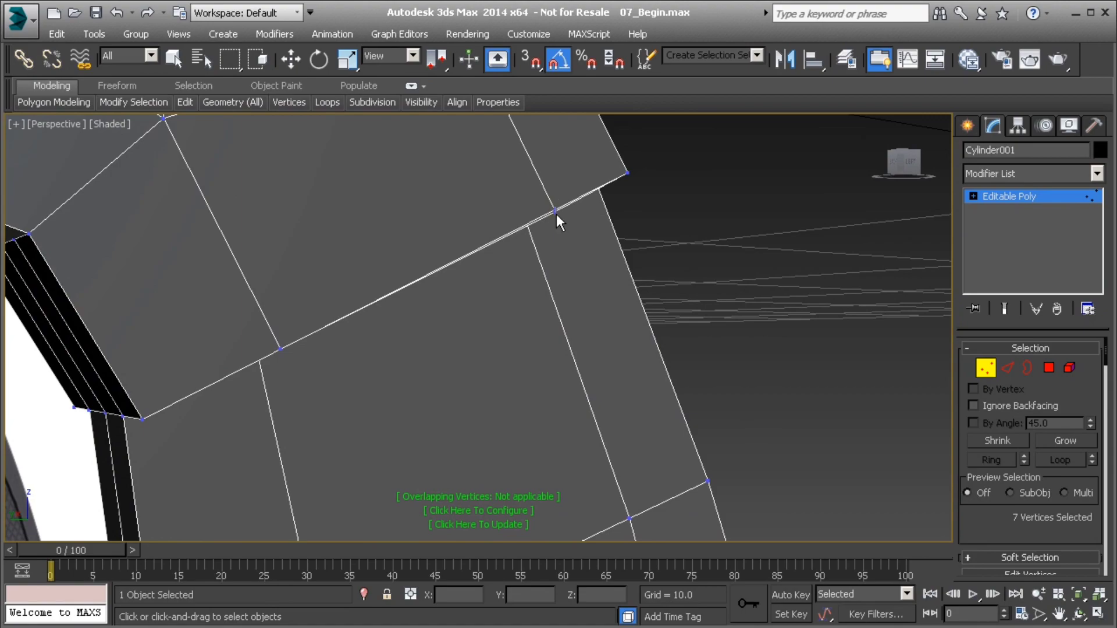
pyautogui.press('w')
pyautogui.keyDown('alt'); pyautogui.moveTo(571, 215); pyautogui.dragTo(466, 285, button='middle'); pyautogui.keyUp('alt')
pyautogui.rightClick(466, 285)
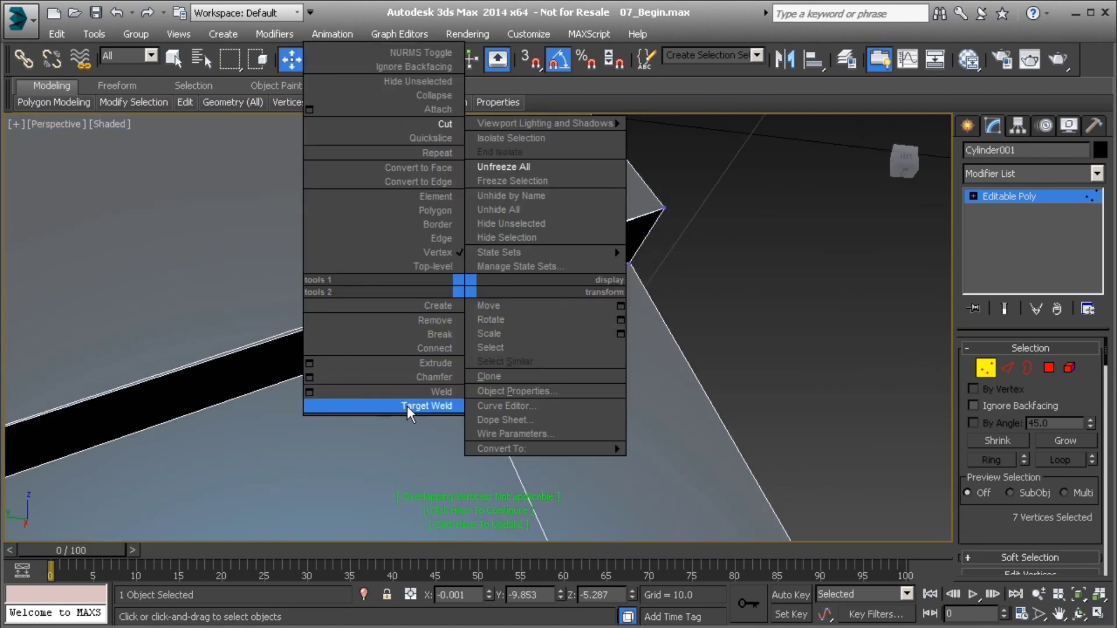
pyautogui.click(406, 407)
pyautogui.click(473, 277)
pyautogui.click(471, 271)
pyautogui.moveTo(484, 276); pyautogui.dragTo(529, 288, button='middle')
pyautogui.scroll(-5, 530, 289)
pyautogui.click(983, 367)
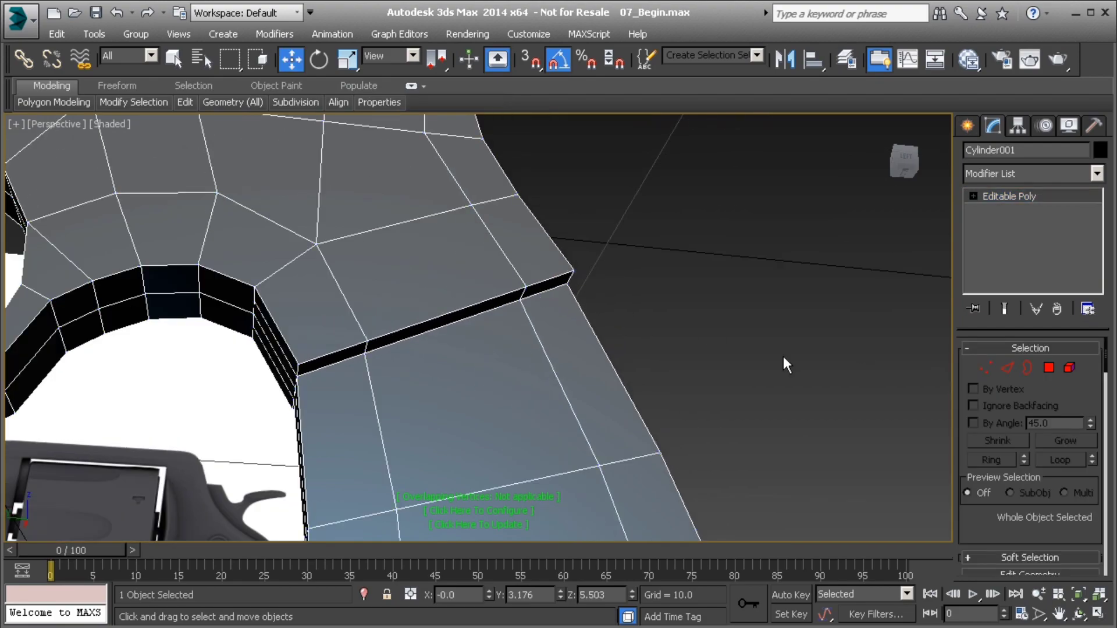
# Examine the edge loops that run up from the grip and end on the frame's finger side near the trigger guard
pyautogui.rightClick(768, 350)
pyautogui.click(649, 311)
pyautogui.scroll(-5, 576, 304)
pyautogui.keyDown('alt'); pyautogui.moveTo(464, 323); pyautogui.dragTo(526, 312, button='middle'); pyautogui.keyUp('alt')
pyautogui.scroll(5, 454, 285)
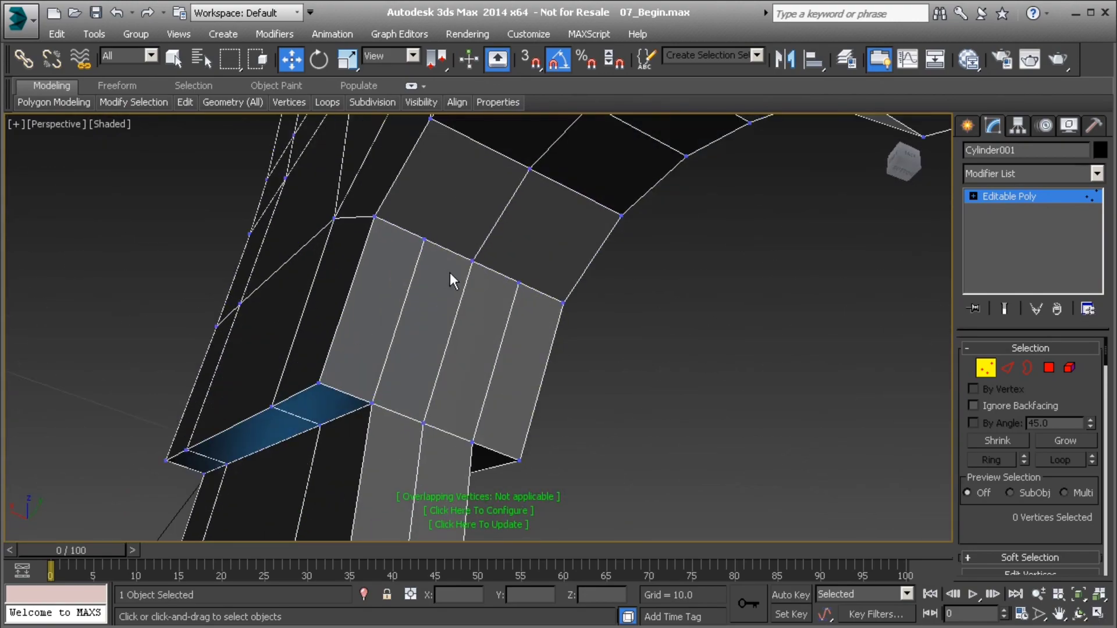
pyautogui.moveTo(452, 270)
pyautogui.keyDown('alt'); pyautogui.mouseDown(button='middle')
pyautogui.moveTo(354, 253)
pyautogui.moveTo(438, 277)
pyautogui.mouseUp(button='middle'); pyautogui.keyUp('alt')
pyautogui.moveTo(464, 357); pyautogui.dragTo(451, 297, button='middle')
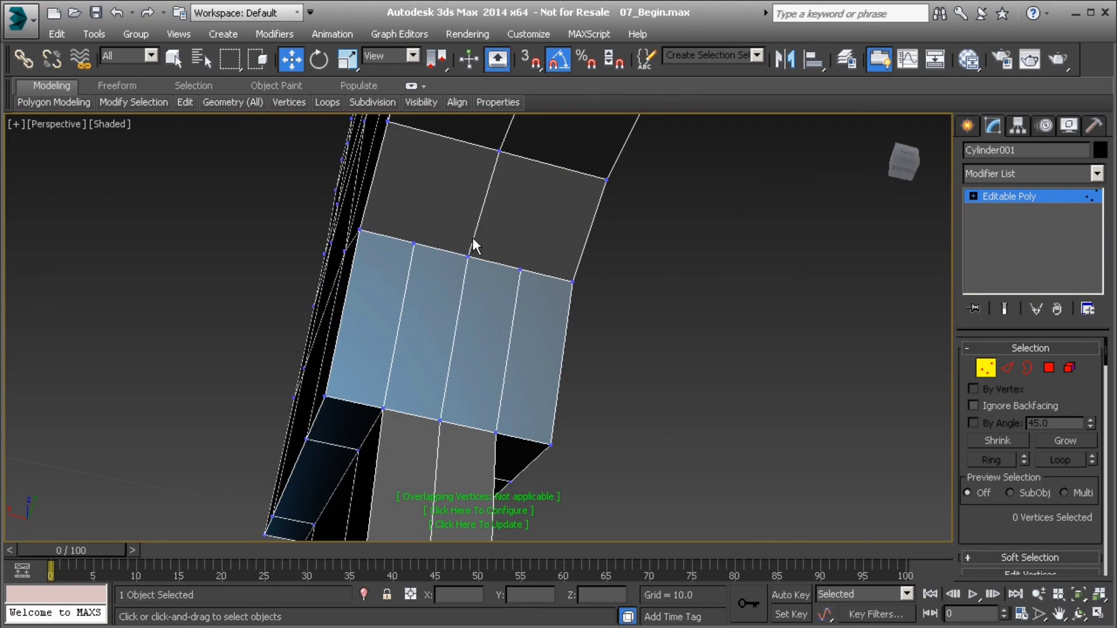
pyautogui.keyDown('alt'); pyautogui.moveTo(469, 185); pyautogui.dragTo(474, 180, button='middle'); pyautogui.keyUp('alt')
pyautogui.scroll(-4, 473, 234)
pyautogui.keyDown('alt'); pyautogui.moveTo(474, 234); pyautogui.dragTo(580, 349, button='middle'); pyautogui.keyUp('alt')
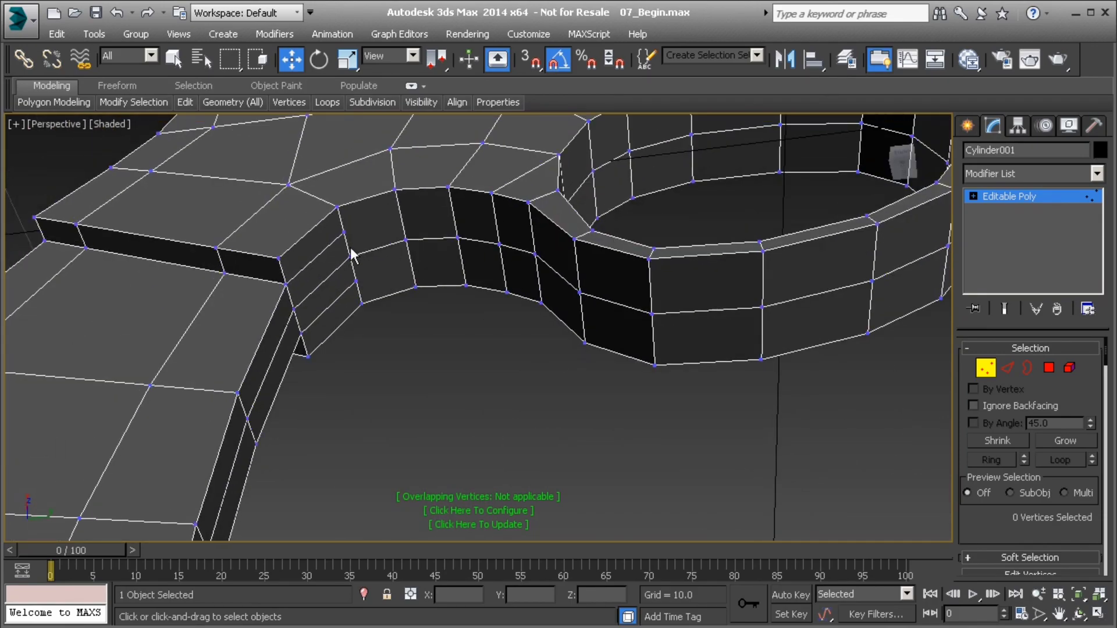
pyautogui.keyDown('alt'); pyautogui.moveTo(865, 236); pyautogui.dragTo(456, 325, button='middle'); pyautogui.keyUp('alt')
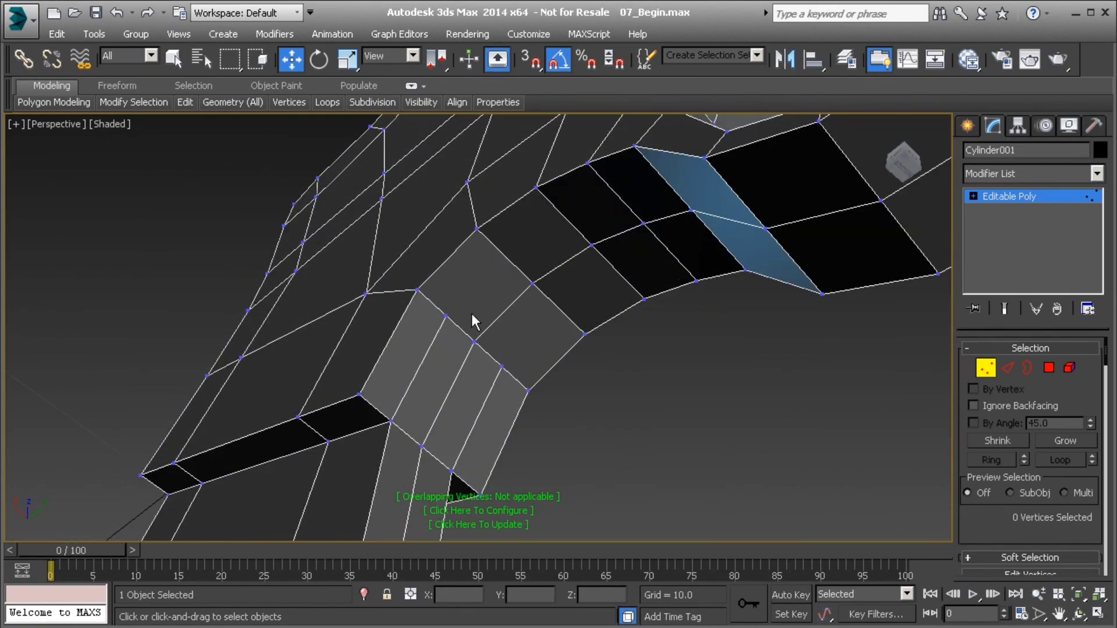
pyautogui.click(1049, 368)
pyautogui.click(517, 333)
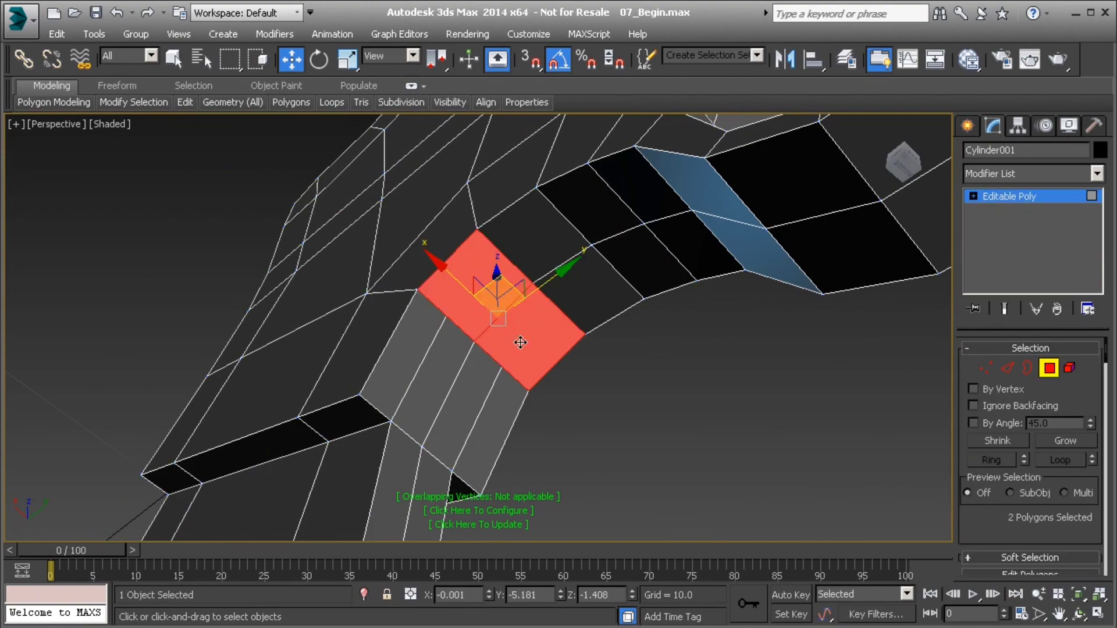
pyautogui.press('2')
pyautogui.press('2')
pyautogui.click(461, 330)
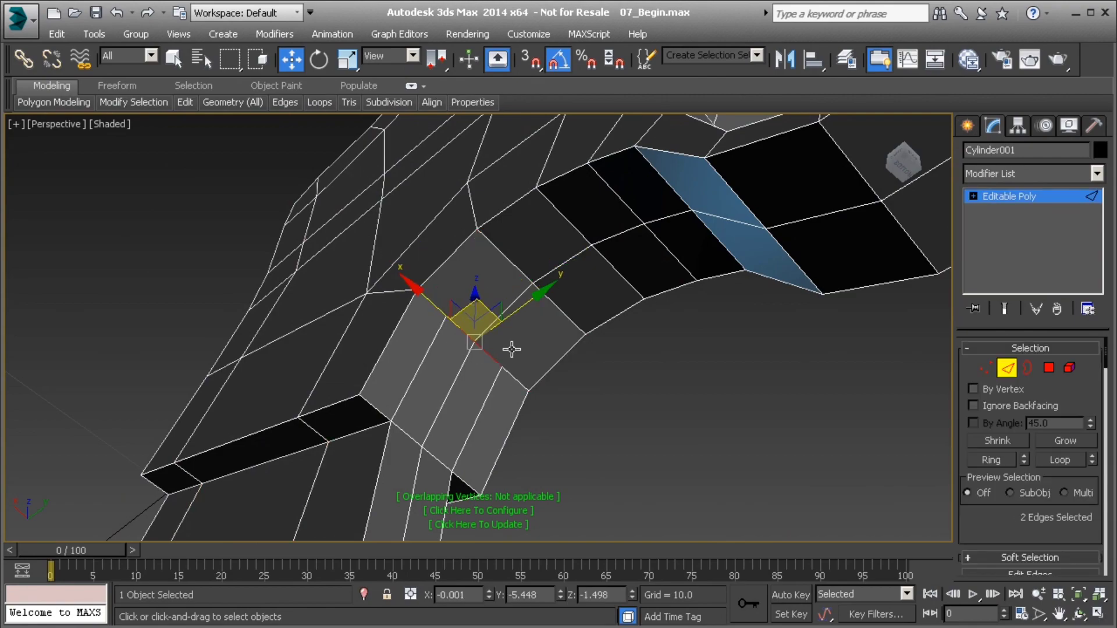
pyautogui.moveTo(318, 106)
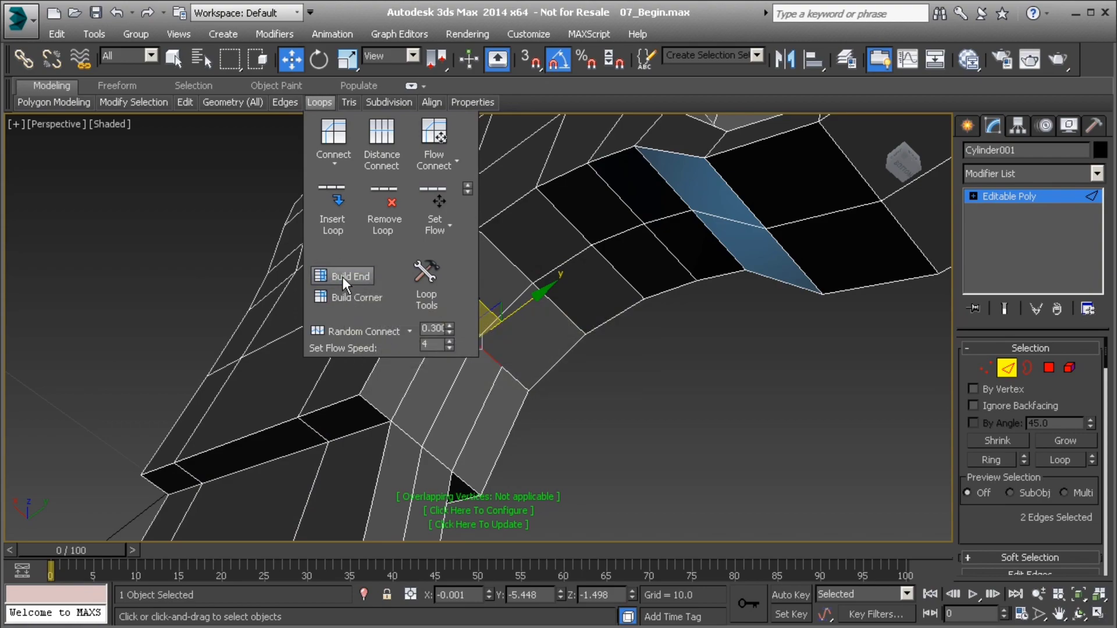
pyautogui.keyDown('alt'); pyautogui.moveTo(525, 339); pyautogui.dragTo(589, 362, button='middle'); pyautogui.keyUp('alt')
pyautogui.click(583, 340)
# Target-weld the two extra loop-end vertices on the frame's finger side to the outer corner vertices beside them
pyautogui.press('1')
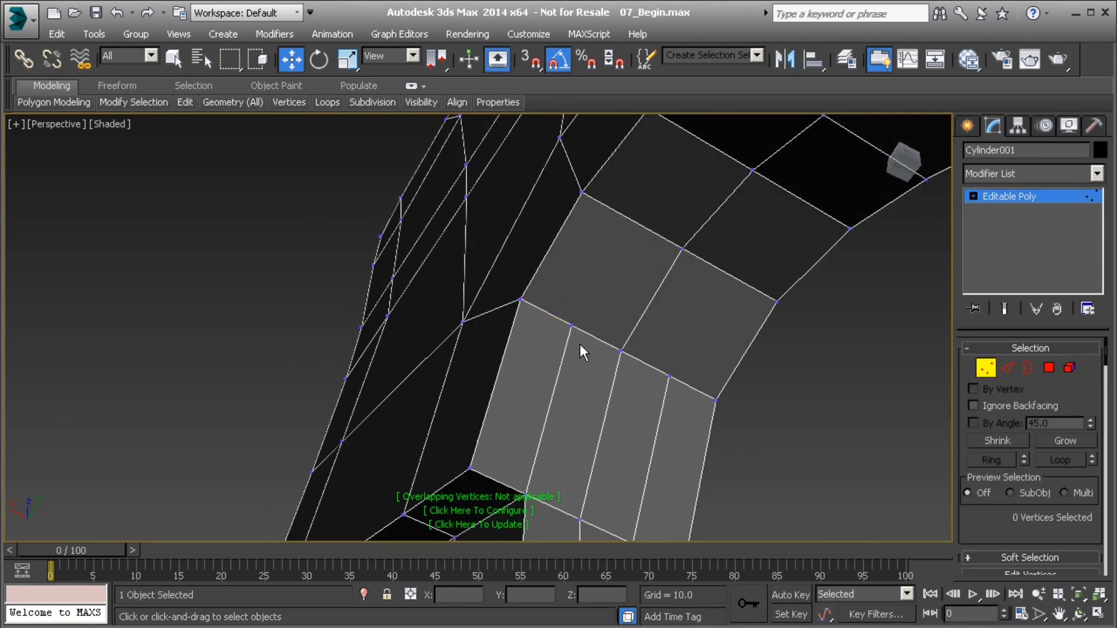
pyautogui.rightClick(579, 335)
pyautogui.click(539, 451)
pyautogui.click(521, 301)
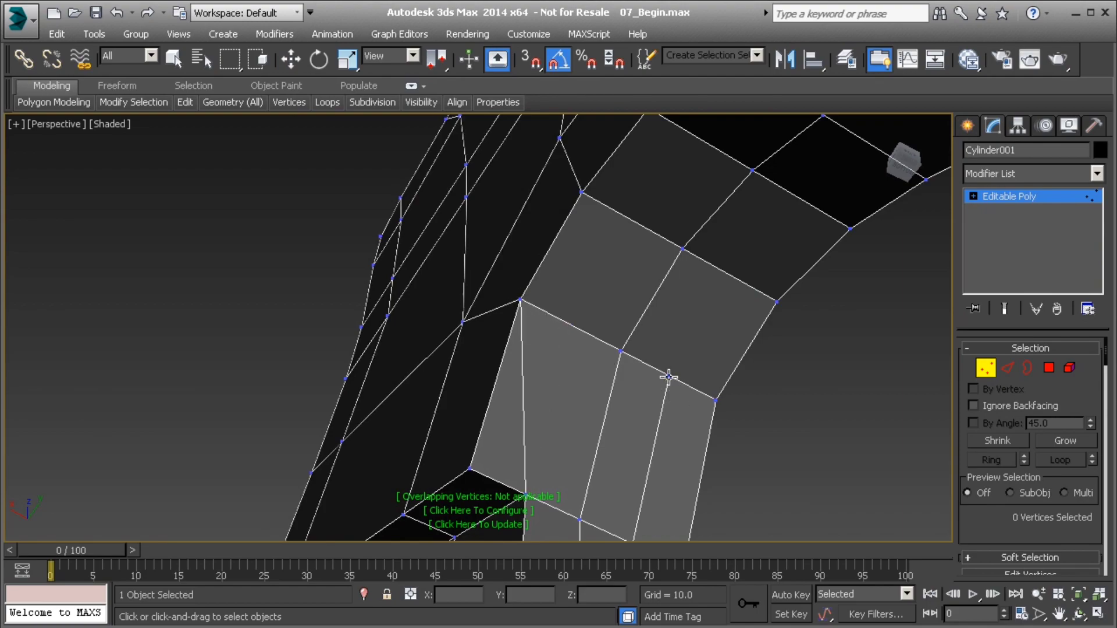
pyautogui.keyDown('alt'); pyautogui.moveTo(698, 406); pyautogui.dragTo(648, 371, button='middle'); pyautogui.keyUp('alt')
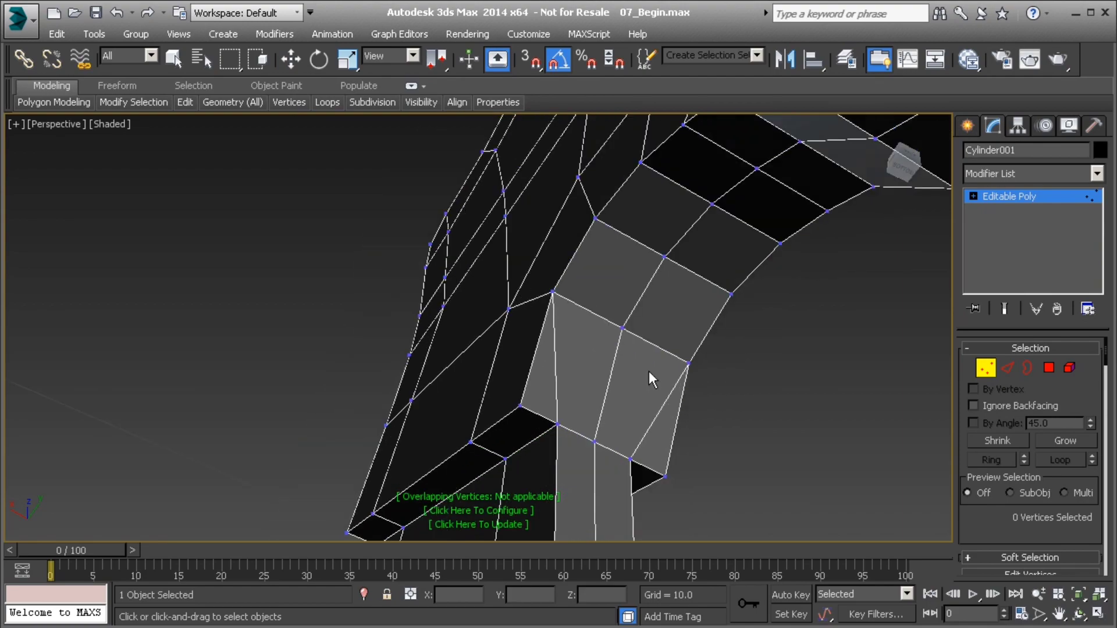
# Connect the two slanted edges and the centre edge on the frame's finger side with 1 segment
pyautogui.press('2')
pyautogui.click(556, 360)
pyautogui.keyDown('ctrl'); pyautogui.click(624, 394); pyautogui.keyUp('ctrl')
pyautogui.keyDown('ctrl'); pyautogui.click(655, 410); pyautogui.keyUp('ctrl')
pyautogui.moveTo(1042, 541); pyautogui.dragTo(1041, 388)
pyautogui.click(1088, 524)
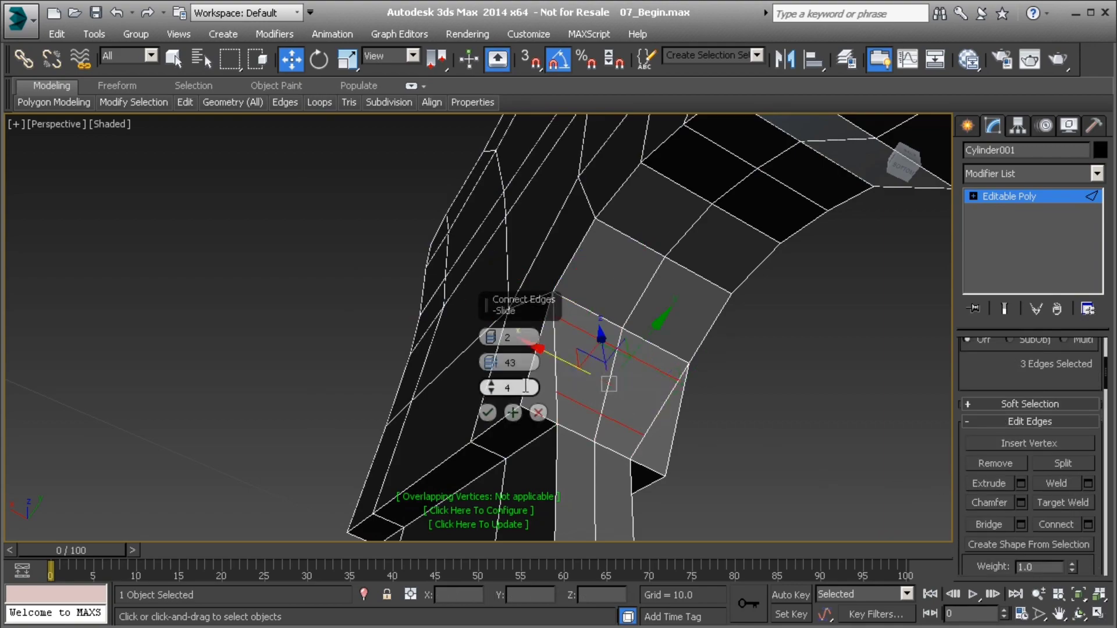
pyautogui.click(495, 341)
pyautogui.click(487, 416)
# Scale the two outer vertices of the finger-side cross edge along X to line up with the grip's edges below
pyautogui.keyDown('alt'); pyautogui.moveTo(602, 363); pyautogui.dragTo(539, 379, button='middle'); pyautogui.keyUp('alt')
pyautogui.press('1')
pyautogui.click(543, 384)
pyautogui.keyDown('ctrl'); pyautogui.click(748, 414); pyautogui.keyUp('ctrl')
pyautogui.press('r')
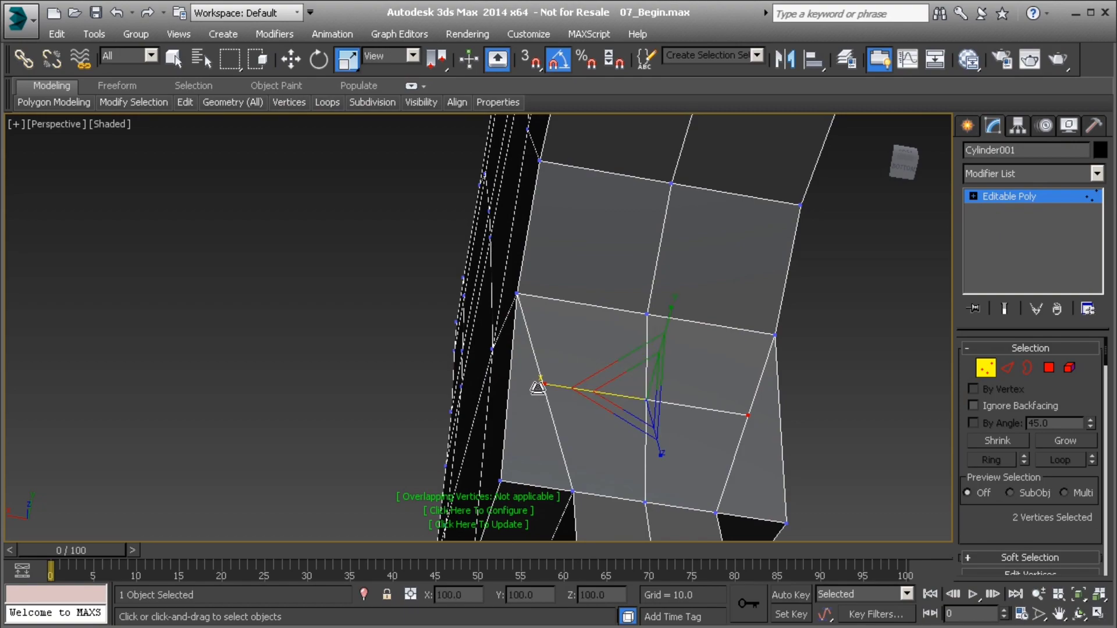
pyautogui.moveTo(548, 384)
pyautogui.mouseDown()
pyautogui.moveTo(587, 391)
pyautogui.moveTo(543, 392)
pyautogui.mouseUp()
# Target-weld the two extra loop-end vertices on the back of the frame to the neighbouring outer corner vertices
pyautogui.keyDown('alt'); pyautogui.moveTo(599, 369); pyautogui.dragTo(688, 403, button='middle'); pyautogui.keyUp('alt')
pyautogui.scroll(3, 651, 243)
pyautogui.moveTo(651, 245); pyautogui.dragTo(637, 347, button='middle')
pyautogui.scroll(3, 677, 401)
pyautogui.rightClick(635, 344)
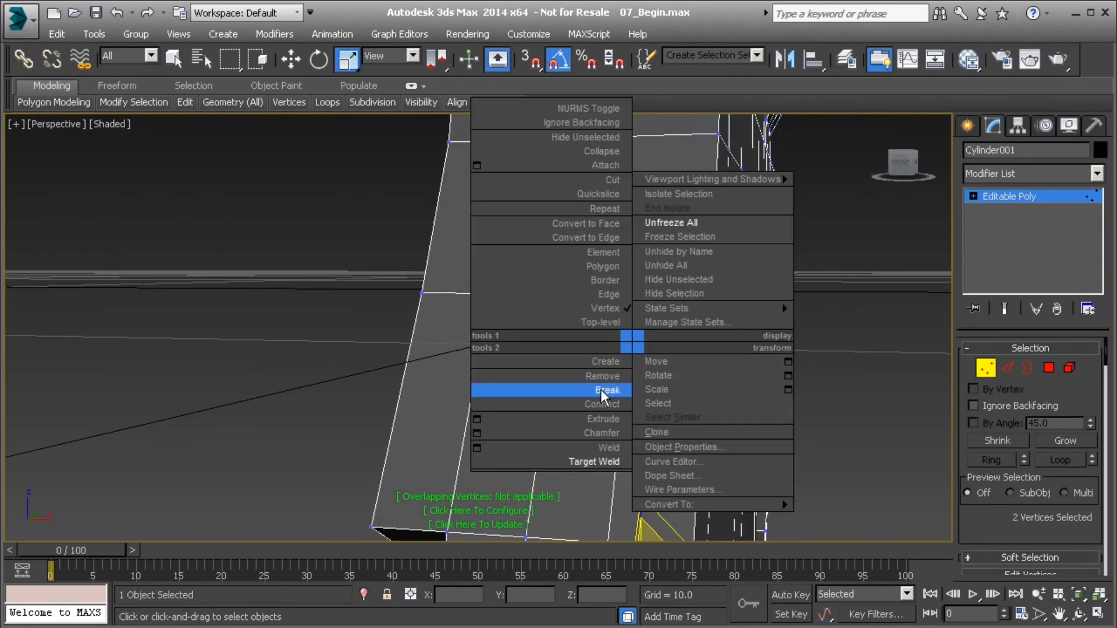
pyautogui.click(593, 461)
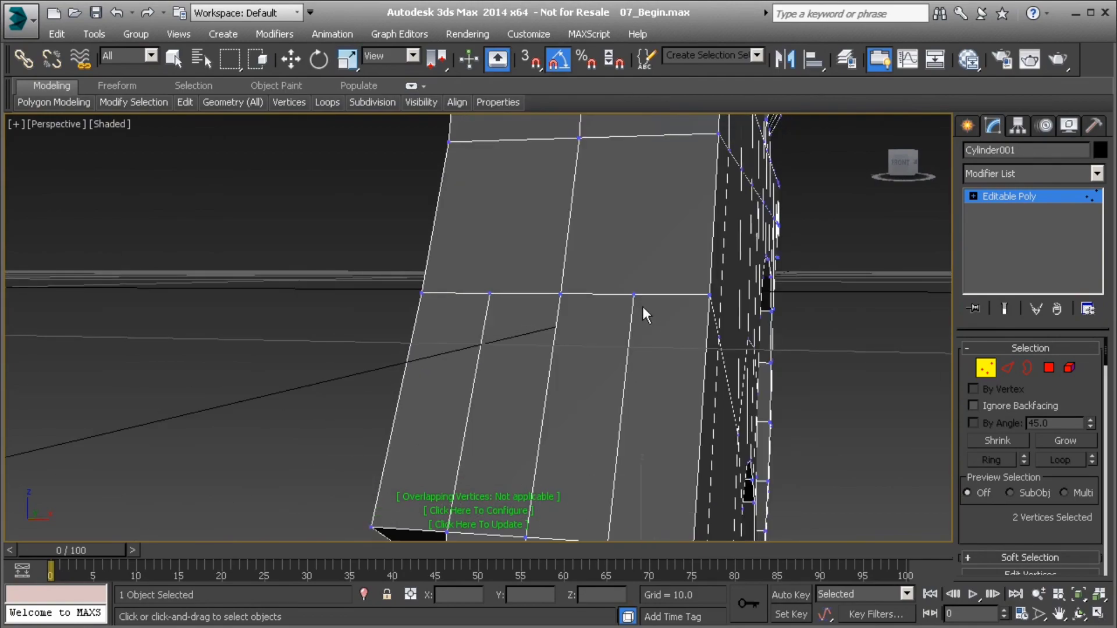
pyautogui.click(709, 295)
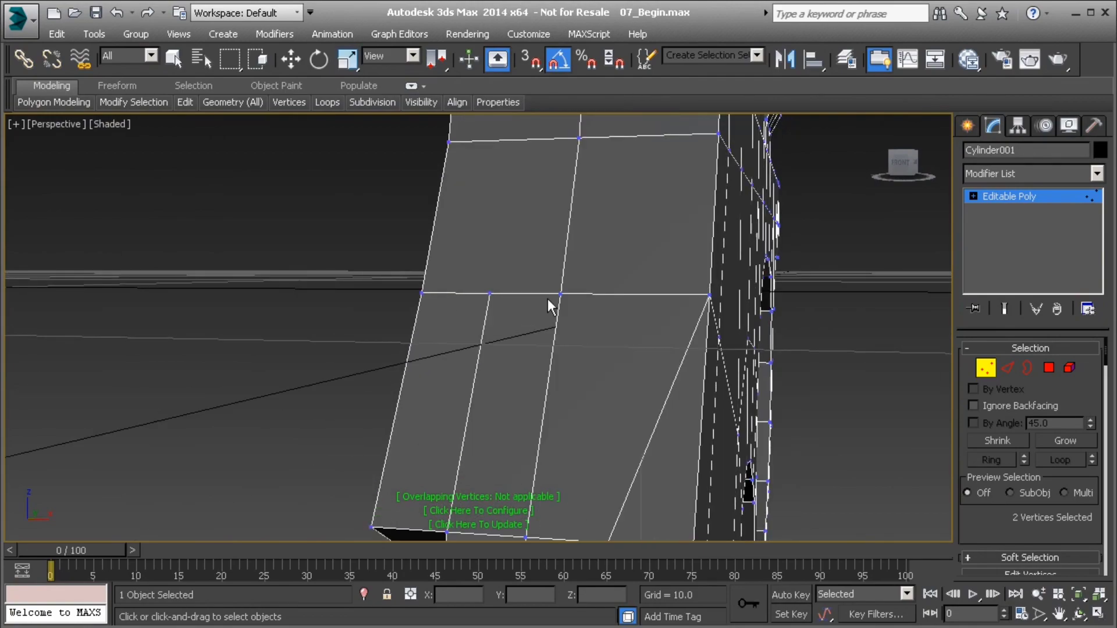
pyautogui.click(422, 294)
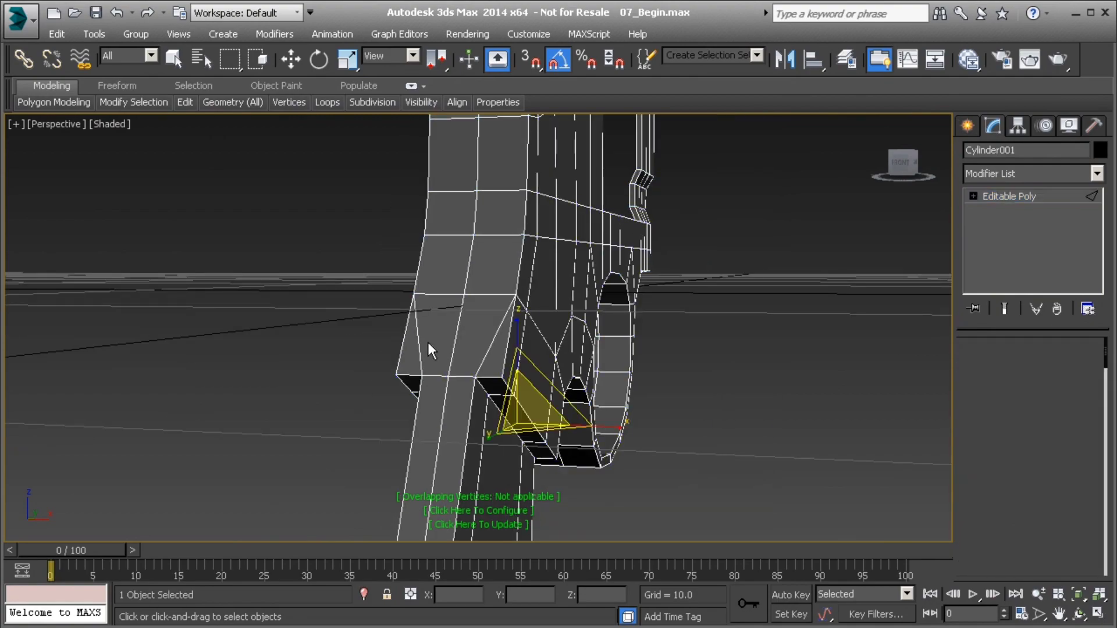
# Connect the two slanted edges and the centre edge on the back of the frame with 1 segment
pyautogui.press('2')
pyautogui.click(421, 343)
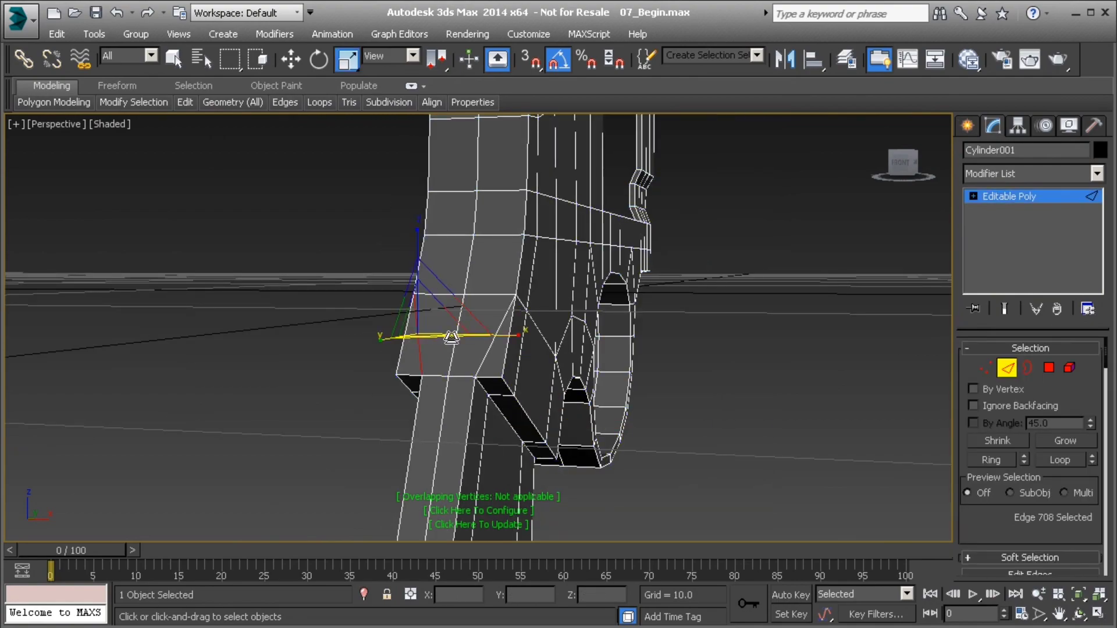
pyautogui.keyDown('ctrl'); pyautogui.click(454, 338); pyautogui.keyUp('ctrl')
pyautogui.keyDown('ctrl'); pyautogui.click(488, 347); pyautogui.keyUp('ctrl')
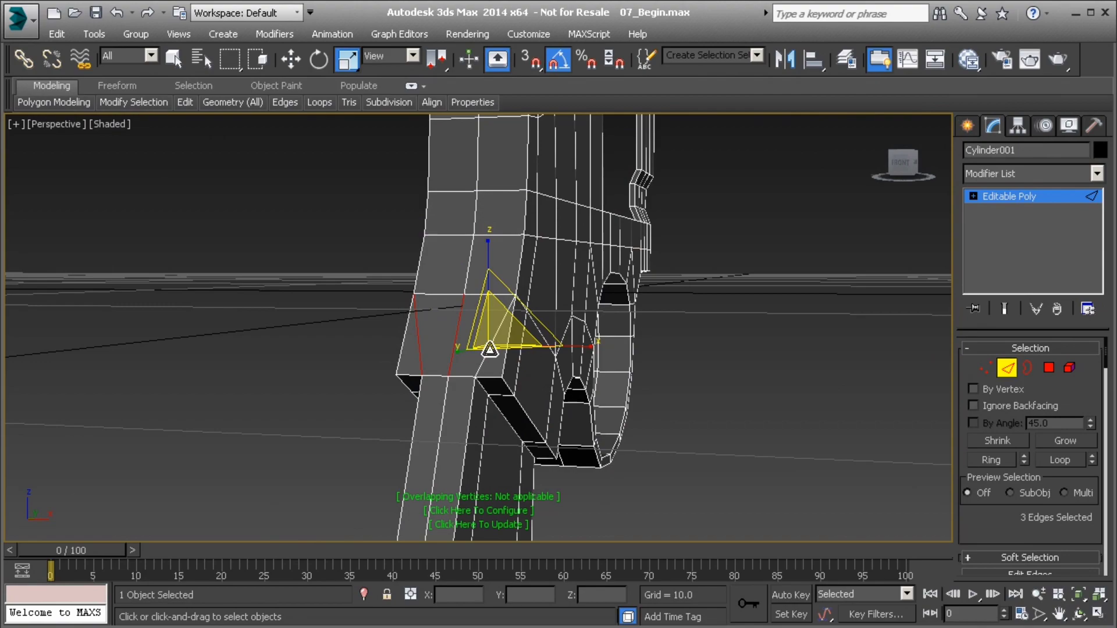
pyautogui.keyDown('ctrl'); pyautogui.click(490, 349); pyautogui.keyUp('ctrl')
pyautogui.moveTo(1001, 528); pyautogui.dragTo(983, 495)
pyautogui.keyDown('alt'); pyautogui.moveTo(582, 393); pyautogui.dragTo(501, 399, button='middle'); pyautogui.keyUp('alt')
pyautogui.keyDown('alt'); pyautogui.moveTo(165, 309); pyautogui.dragTo(264, 392); pyautogui.keyUp('alt')
pyautogui.keyDown('alt'); pyautogui.moveTo(497, 382); pyautogui.dragTo(387, 387, button='middle'); pyautogui.keyUp('alt')
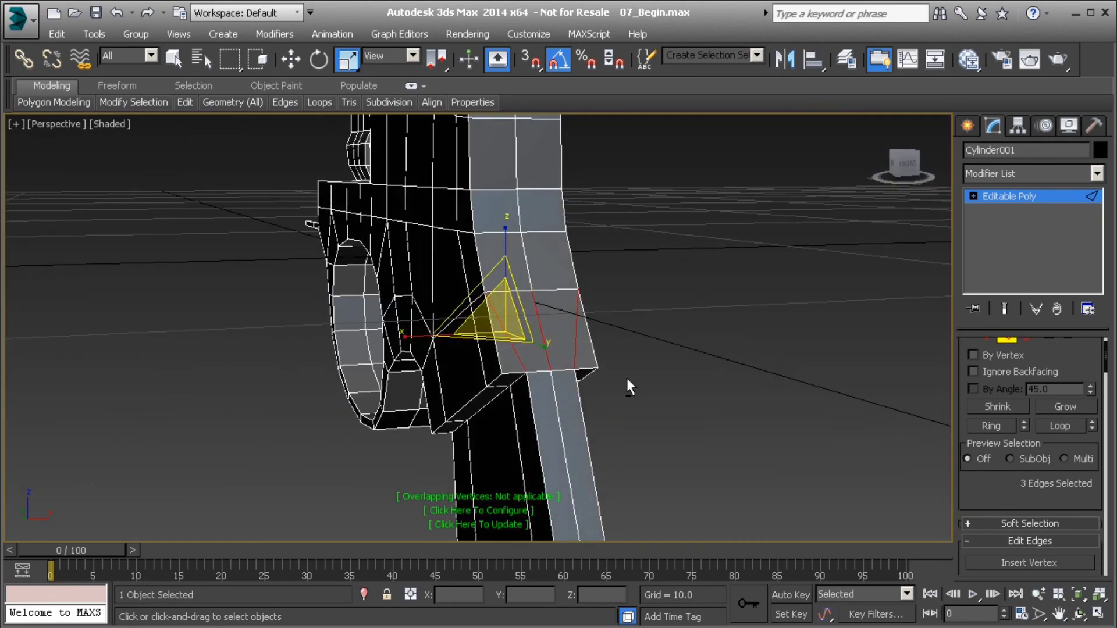
pyautogui.moveTo(978, 471); pyautogui.dragTo(1004, 431)
pyautogui.click(1088, 532)
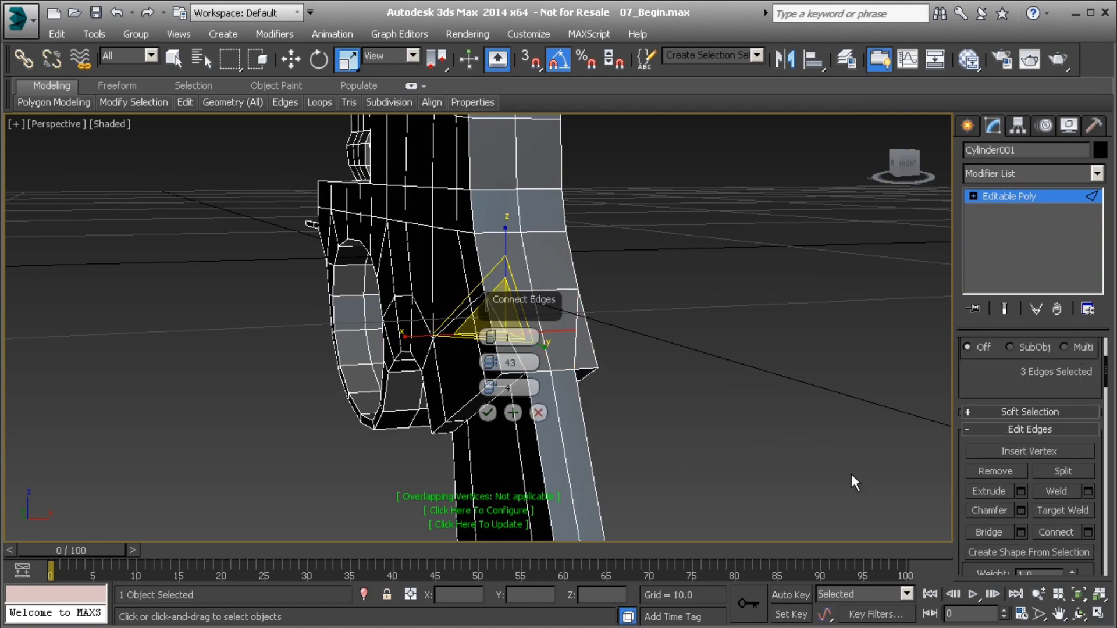
pyautogui.click(490, 417)
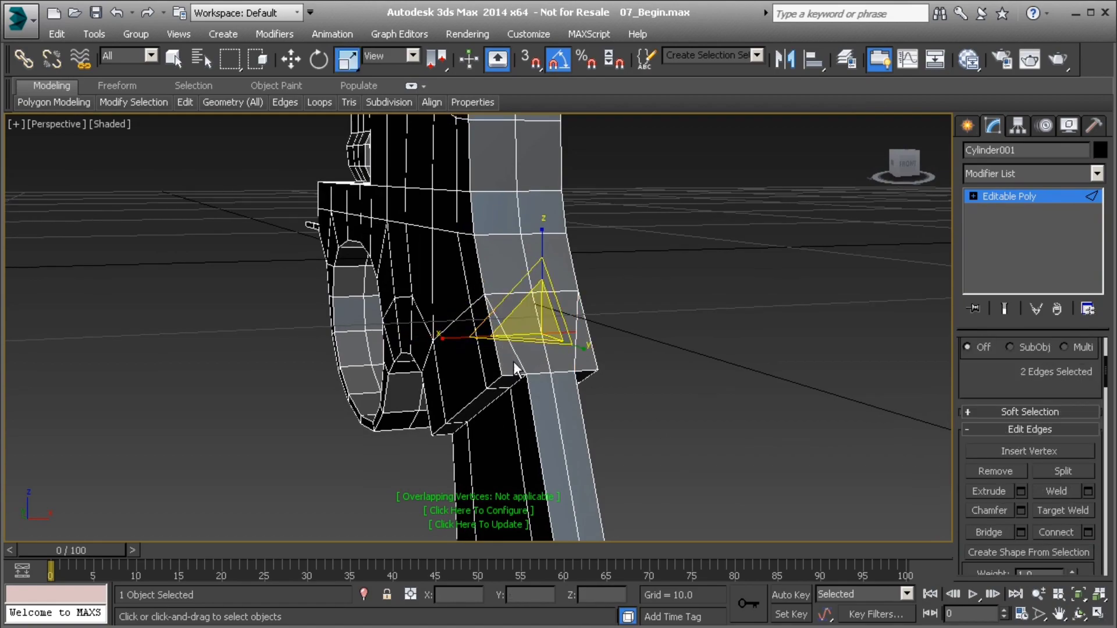
# Scale the two outer vertices of the back cross edge inward along X to line up with the grip's edges
pyautogui.press('1')
pyautogui.keyDown('alt'); pyautogui.moveTo(568, 332); pyautogui.dragTo(539, 334, button='middle'); pyautogui.keyUp('alt')
pyautogui.scroll(3, 539, 334)
pyautogui.moveTo(448, 337); pyautogui.dragTo(466, 338)
pyautogui.click(993, 367)
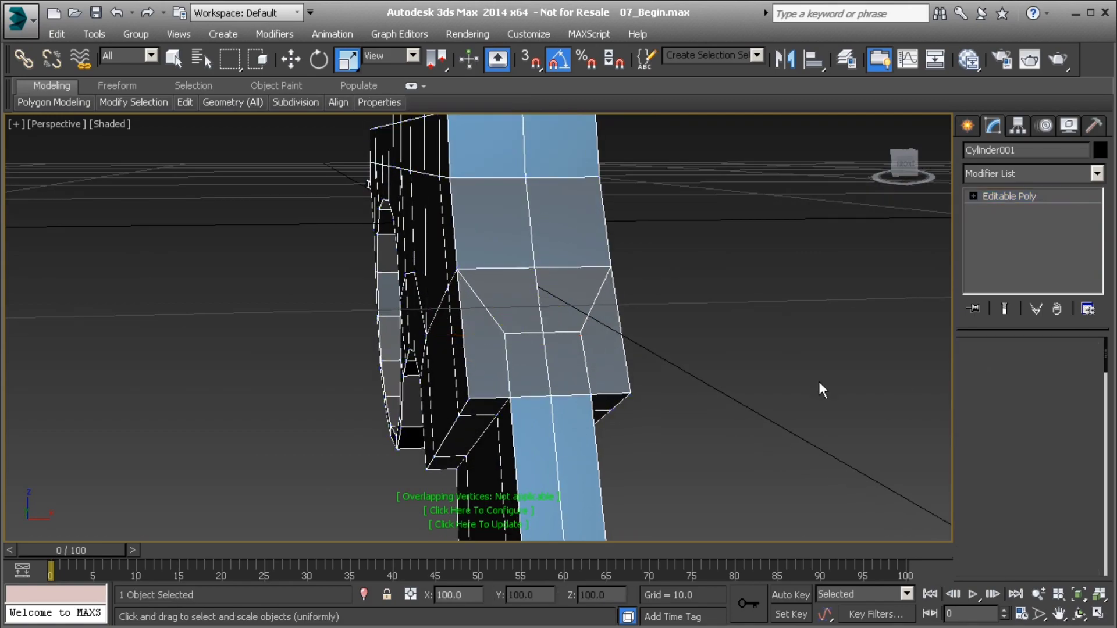
pyautogui.click(798, 381)
# Review the topology of the whole frame and grip from the side, back and above against the reference image
pyautogui.keyDown('alt'); pyautogui.moveTo(750, 375); pyautogui.dragTo(421, 265, button='middle'); pyautogui.keyUp('alt')
pyautogui.click(586, 337)
pyautogui.scroll(-4, 426, 343)
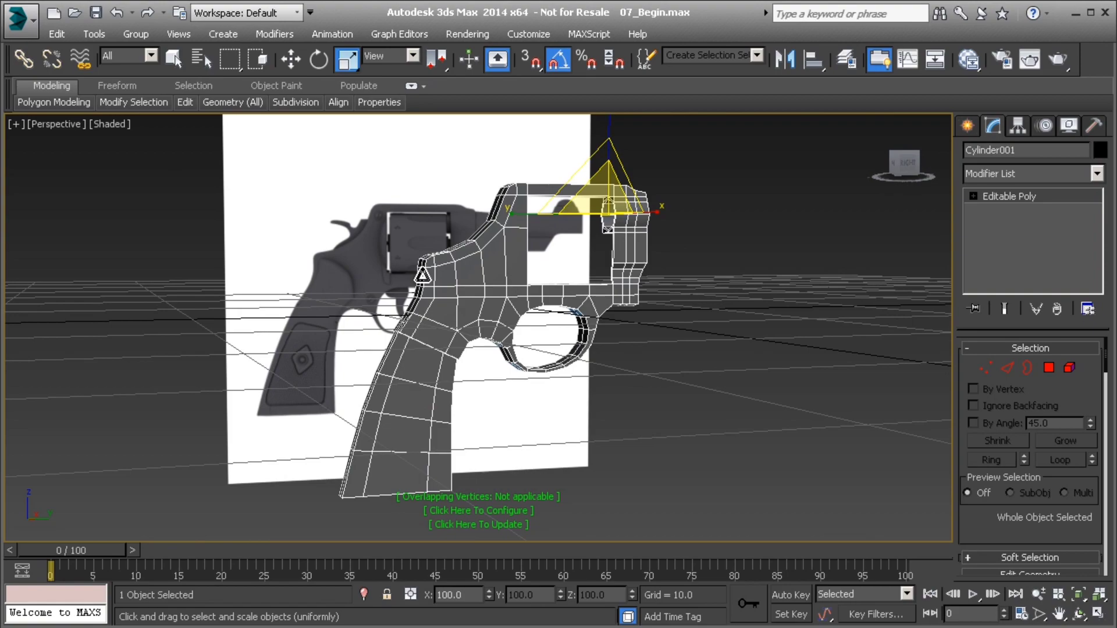
pyautogui.keyDown('alt'); pyautogui.moveTo(470, 252); pyautogui.dragTo(501, 222, button='middle'); pyautogui.keyUp('alt')
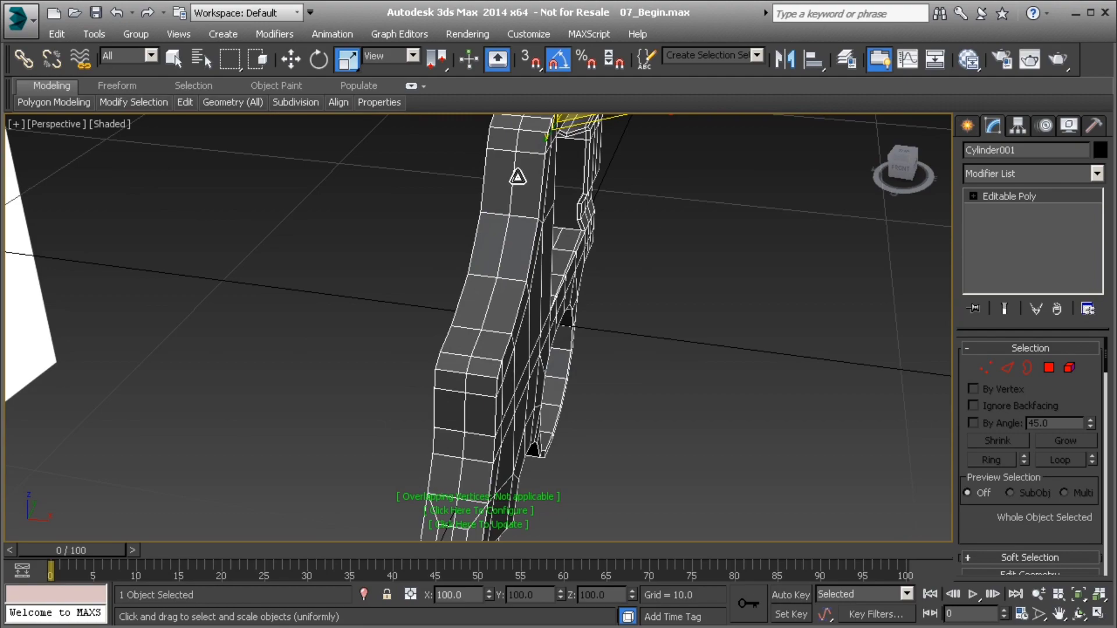
pyautogui.keyDown('alt'); pyautogui.moveTo(547, 293); pyautogui.dragTo(581, 340, button='middle'); pyautogui.keyUp('alt')
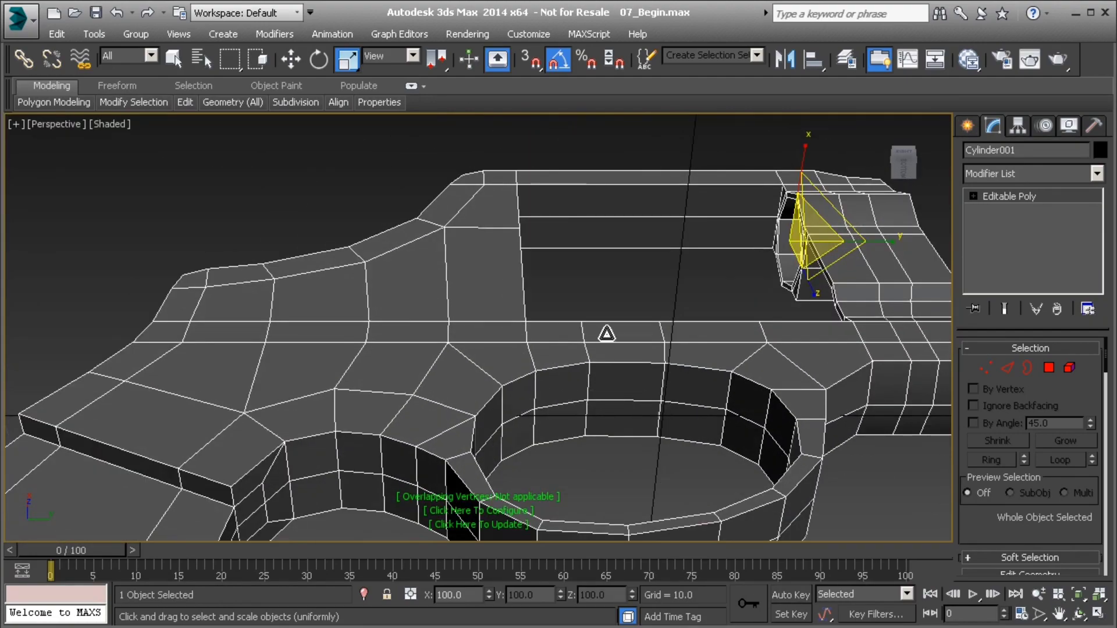
pyautogui.keyDown('alt'); pyautogui.moveTo(643, 204); pyautogui.dragTo(496, 303, button='middle'); pyautogui.keyUp('alt')
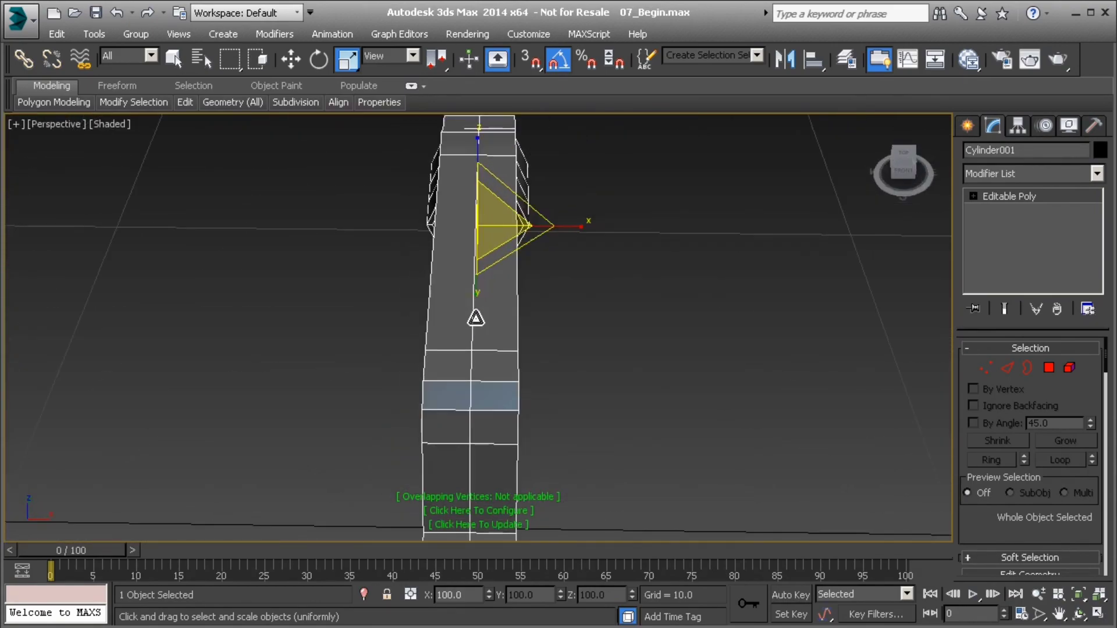